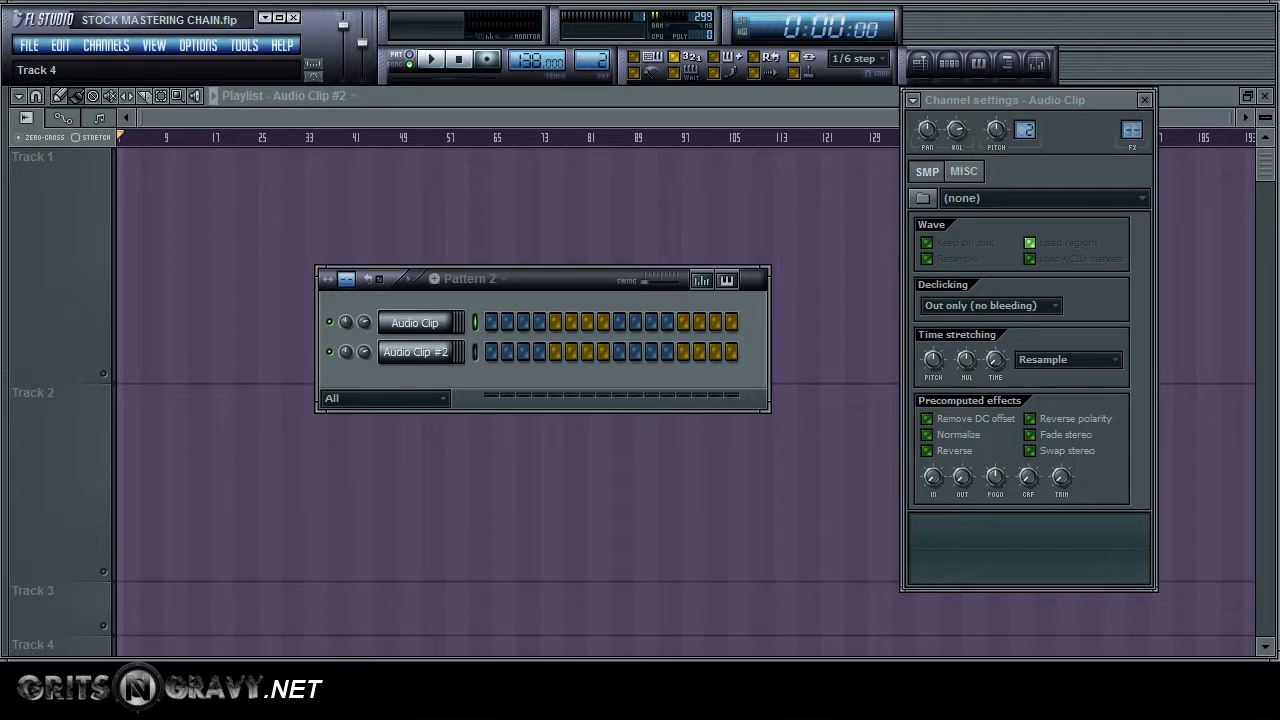
{"action": "left_click", "coordinate": [1040, 78]}
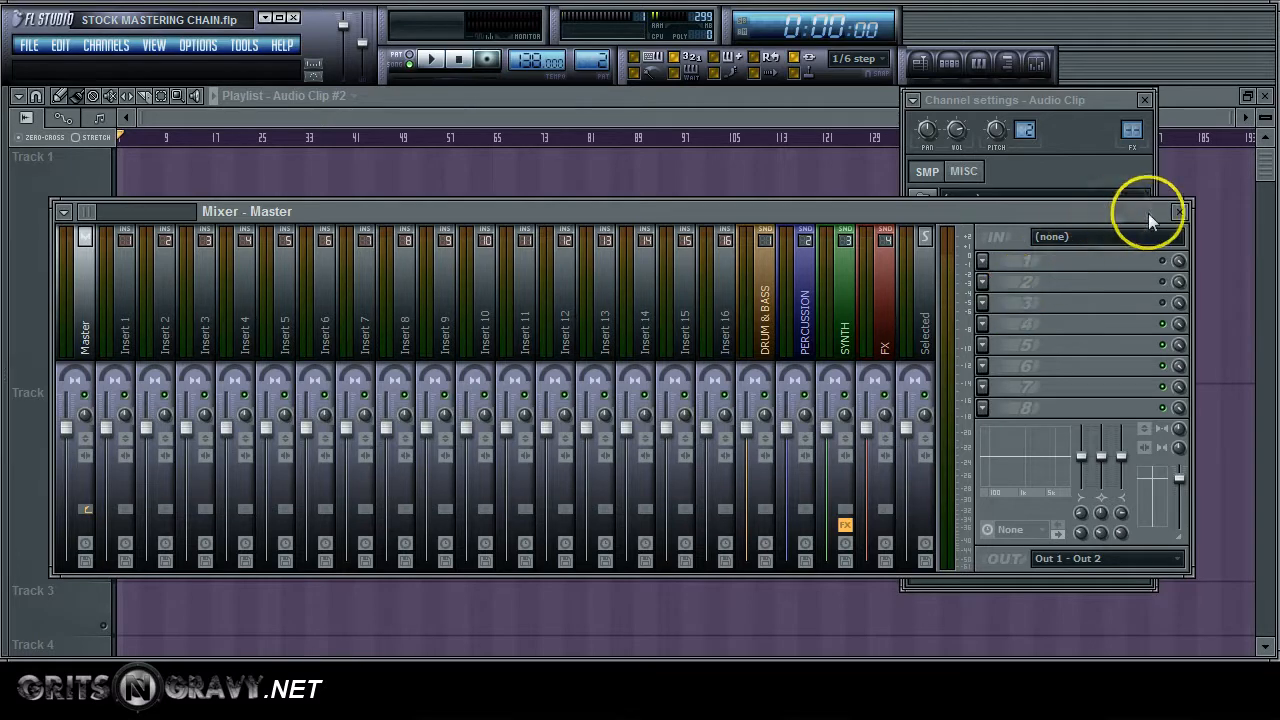
{"action": "left_click", "coordinate": [1178, 217]}
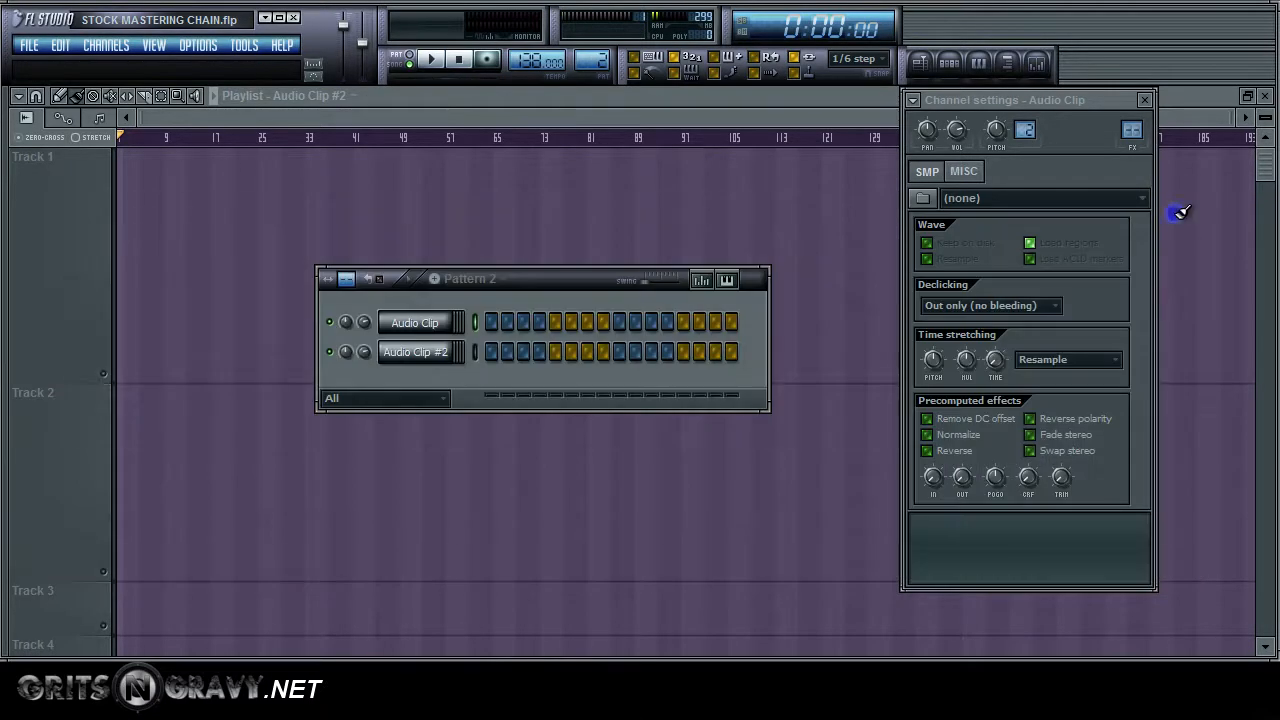
Insert a new audio clip channel into the step sequencer.
{"action": "left_click", "coordinate": [409, 326]}
{"action": "right_click", "coordinate": [409, 325]}
{"action": "mouse_move", "coordinate": [475, 529]}
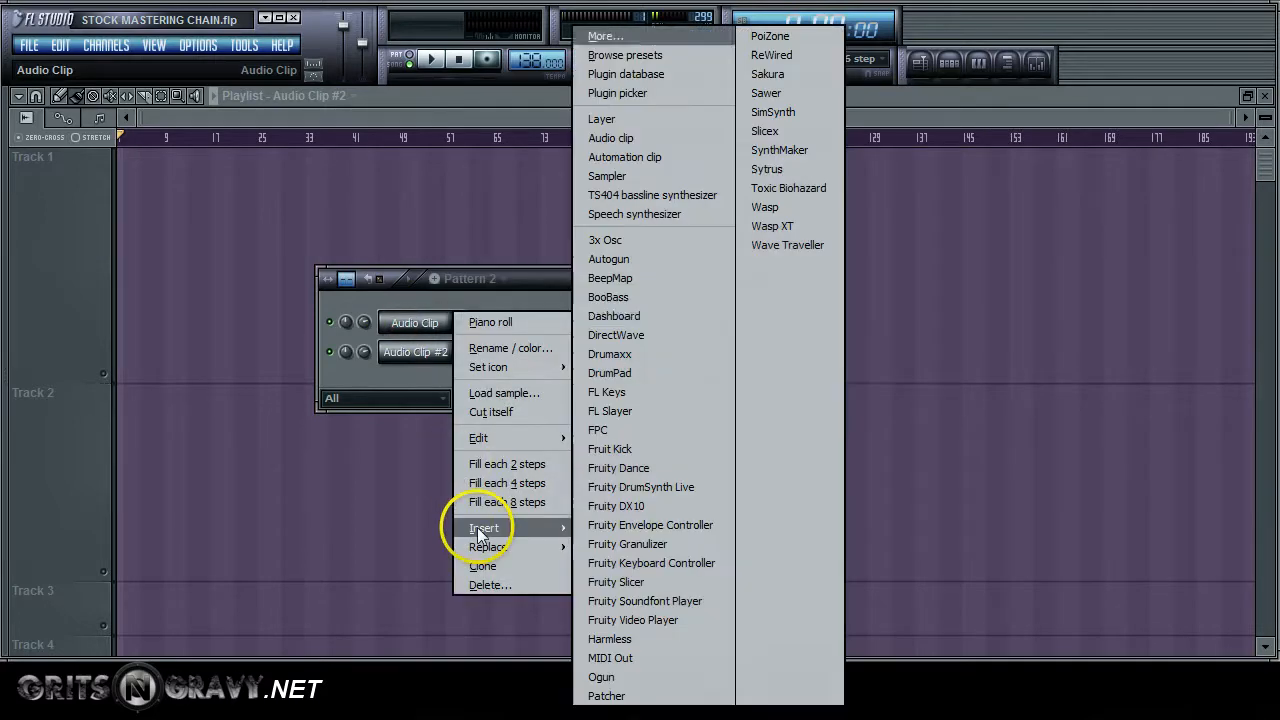
{"action": "left_click", "coordinate": [636, 138]}
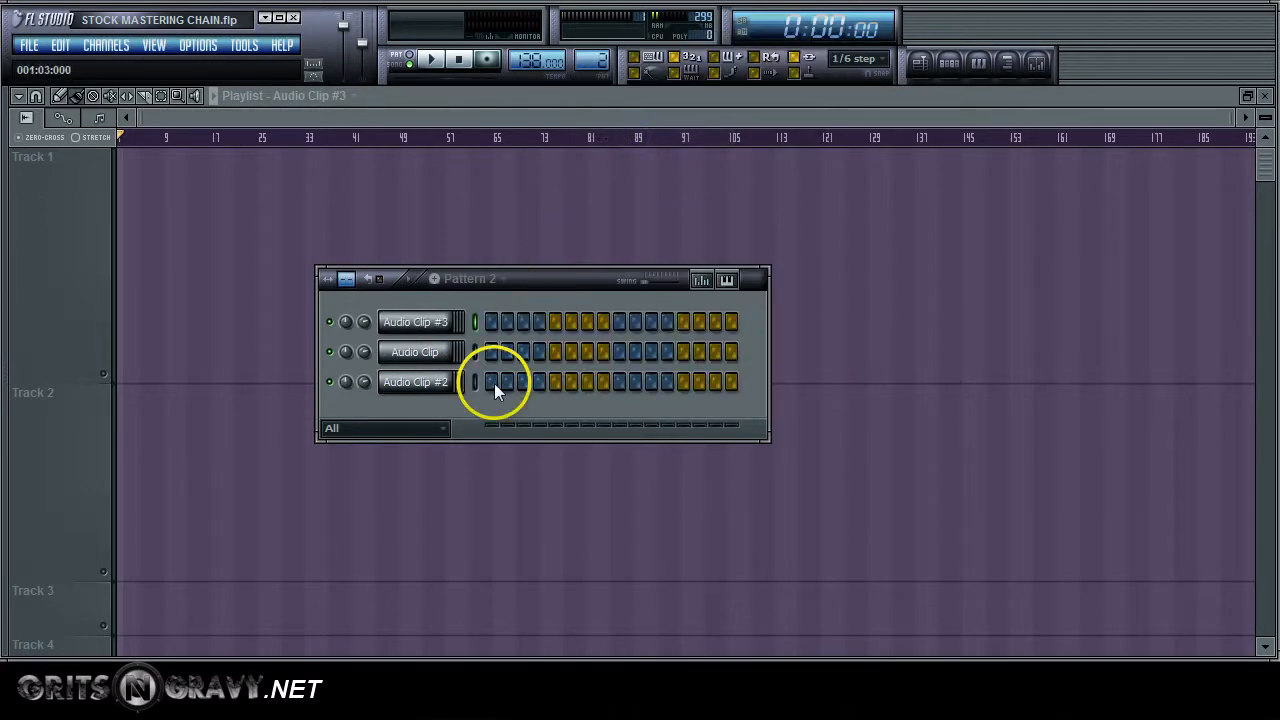
Load the sound file ATLIENS 3000 69 NEG 3 db, the unmastered version, into the new audio clip channel.
{"action": "left_click", "coordinate": [440, 325]}
{"action": "left_click", "coordinate": [923, 199]}
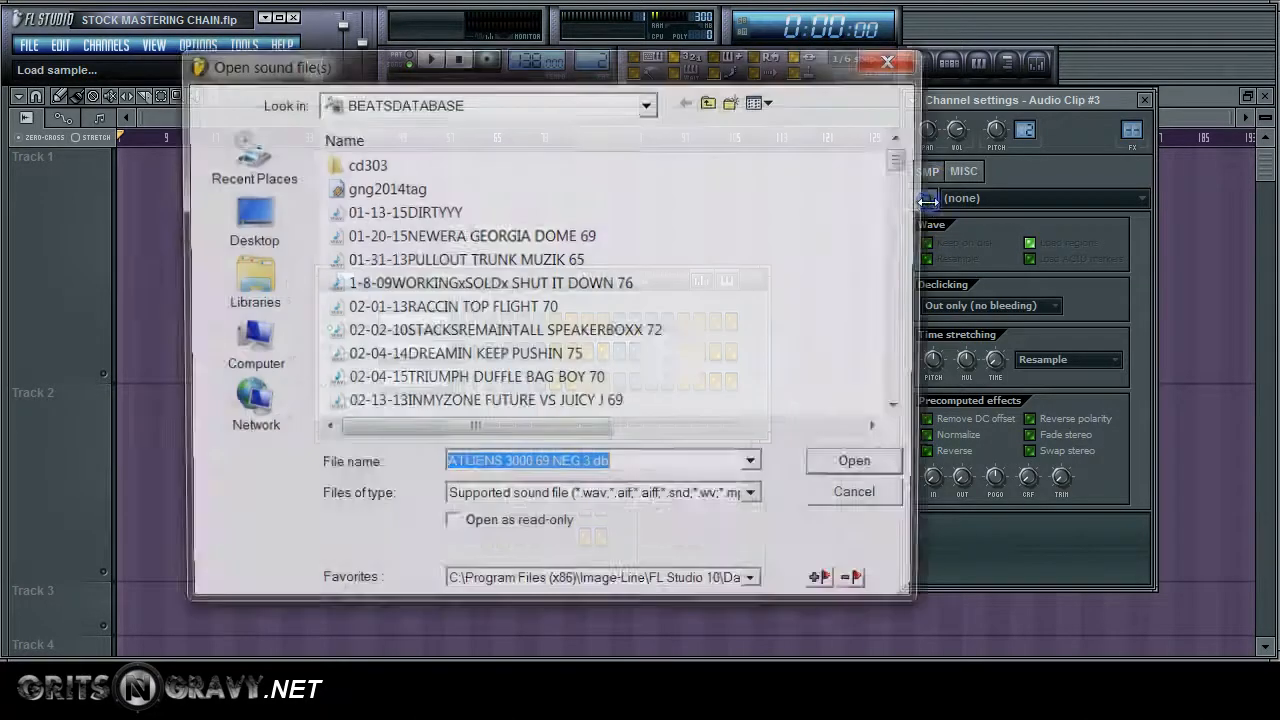
{"action": "left_click", "coordinate": [909, 167]}
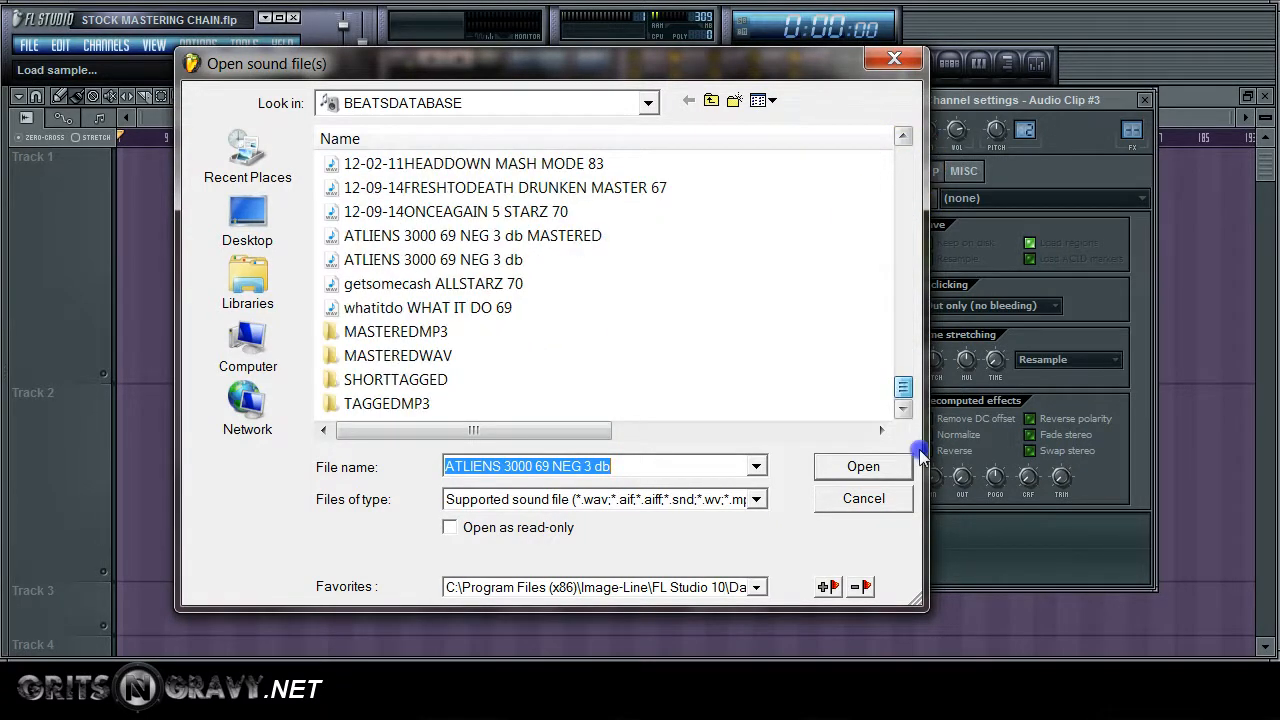
{"action": "double_click", "coordinate": [513, 262]}
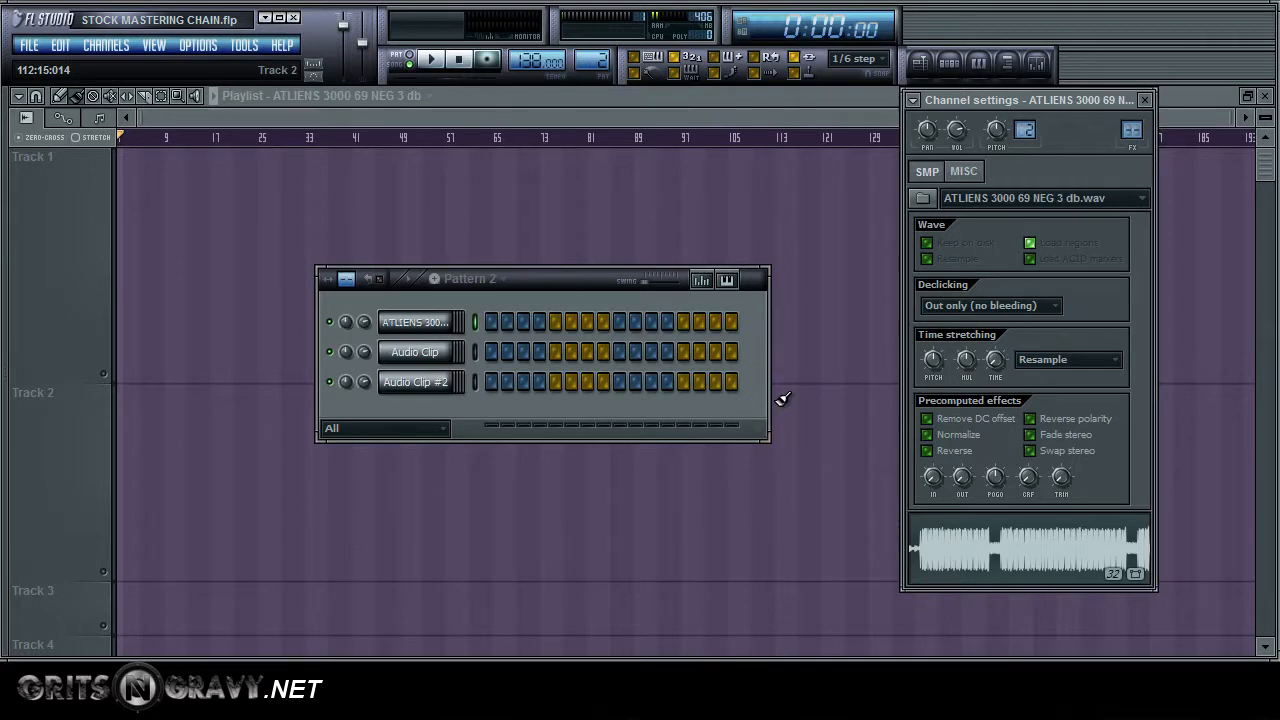
Place the loaded audio clip at the start of Track 1 in the playlist and unmute Tracks 1 and 2.
{"action": "left_click_drag", "start_coordinate": [957, 543], "coordinate": [223, 189]}
{"action": "left_click_drag", "start_coordinate": [512, 203], "coordinate": [345, 230]}
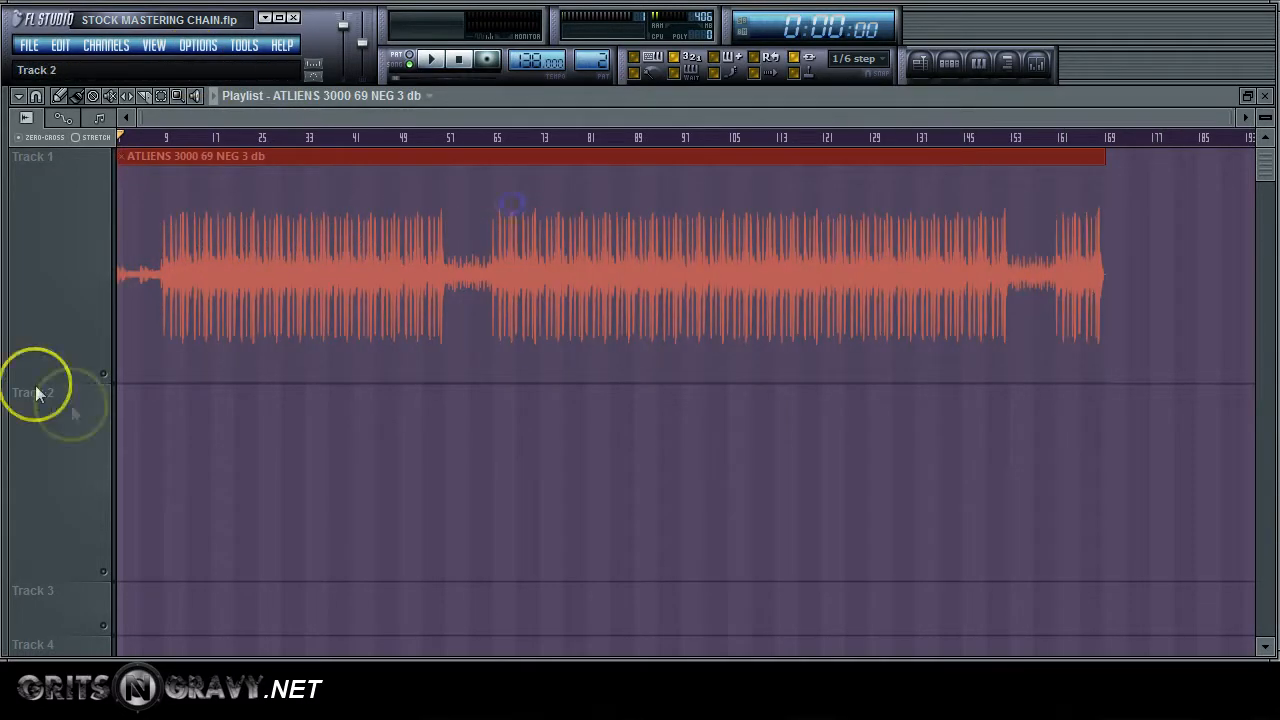
{"action": "left_click", "coordinate": [106, 375]}
{"action": "left_click", "coordinate": [100, 574]}
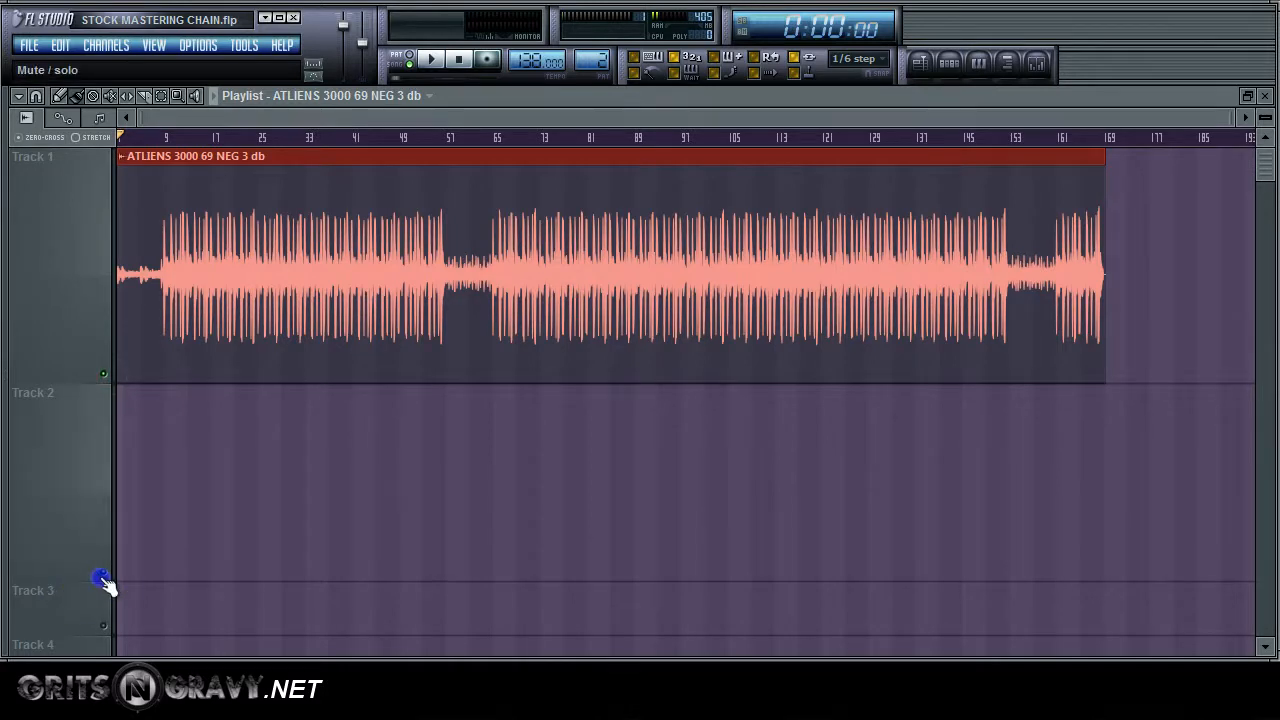
Play the song from the start and check the Master track's peak level in the mixer.
{"action": "left_click", "coordinate": [433, 60]}
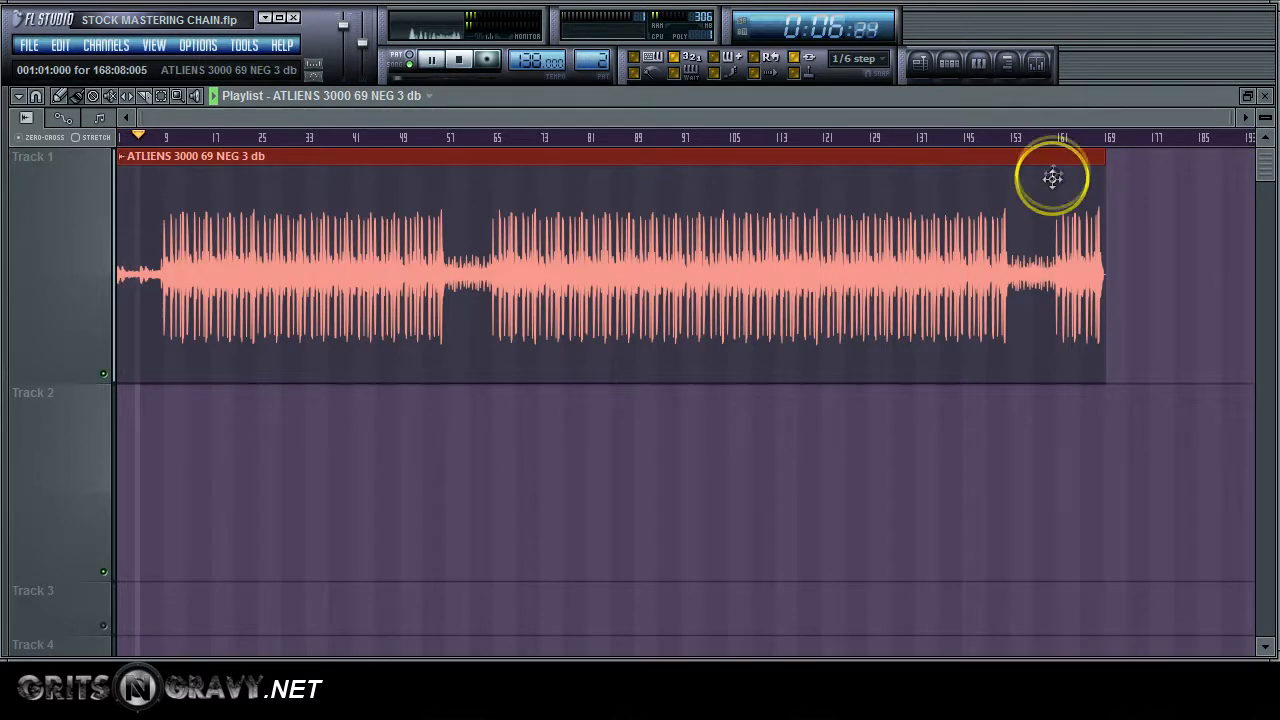
{"action": "left_click", "coordinate": [1045, 72]}
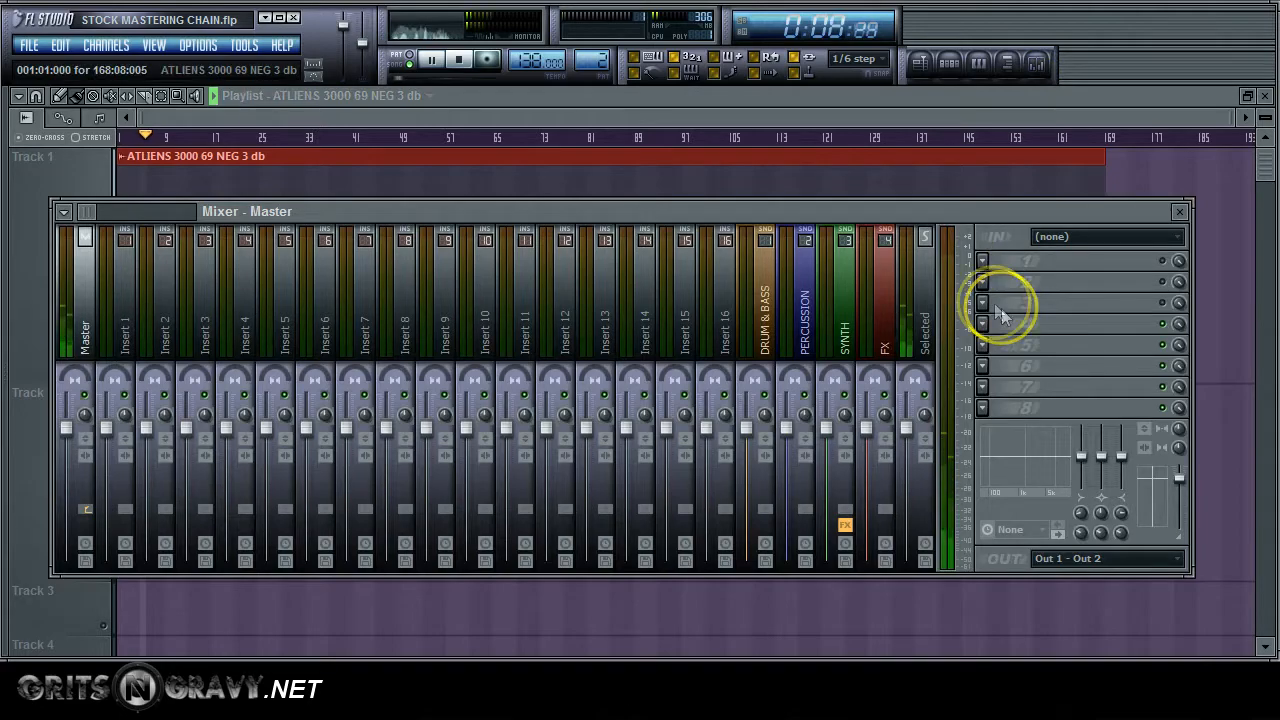
{"action": "left_click_drag", "start_coordinate": [999, 211], "coordinate": [1016, 321]}
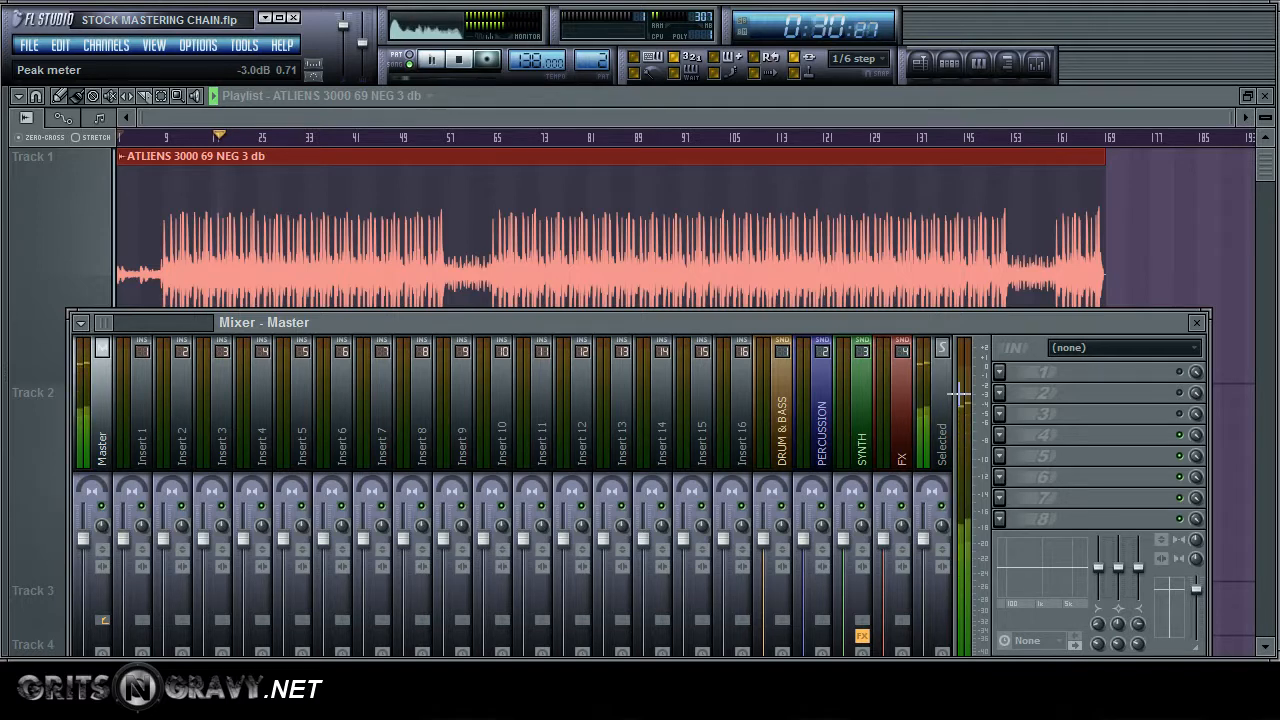
{"action": "key", "text": "space"}
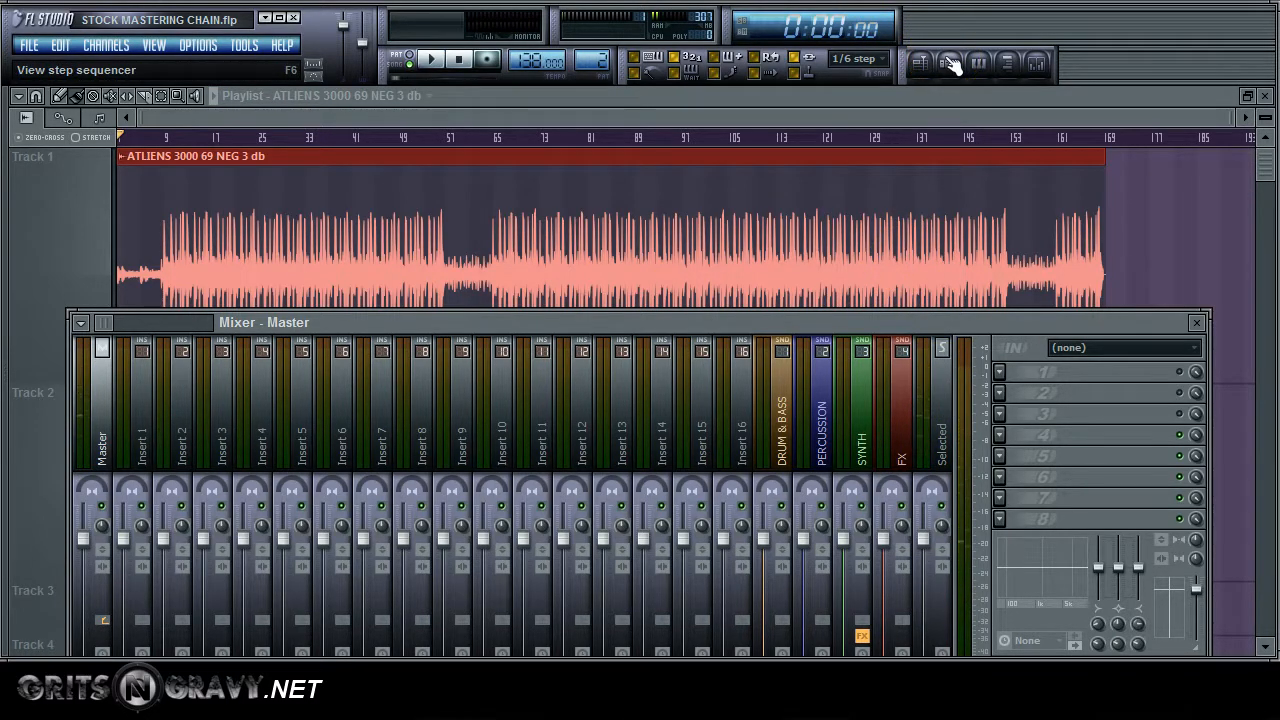
Load Fruity Parametric EQ 2 into the first effect slot of the Master track.
{"action": "left_click_drag", "start_coordinate": [971, 333], "coordinate": [978, 167]}
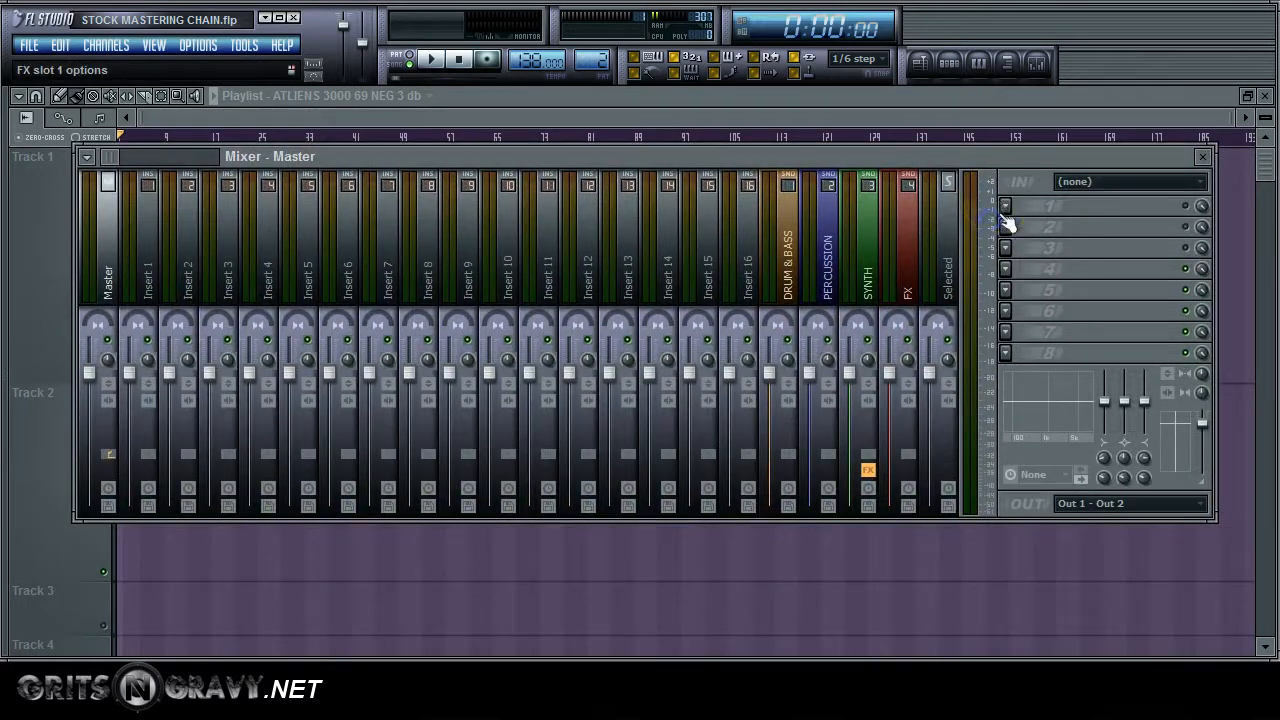
{"action": "left_click", "coordinate": [1000, 207]}
{"action": "left_click", "coordinate": [1066, 698]}
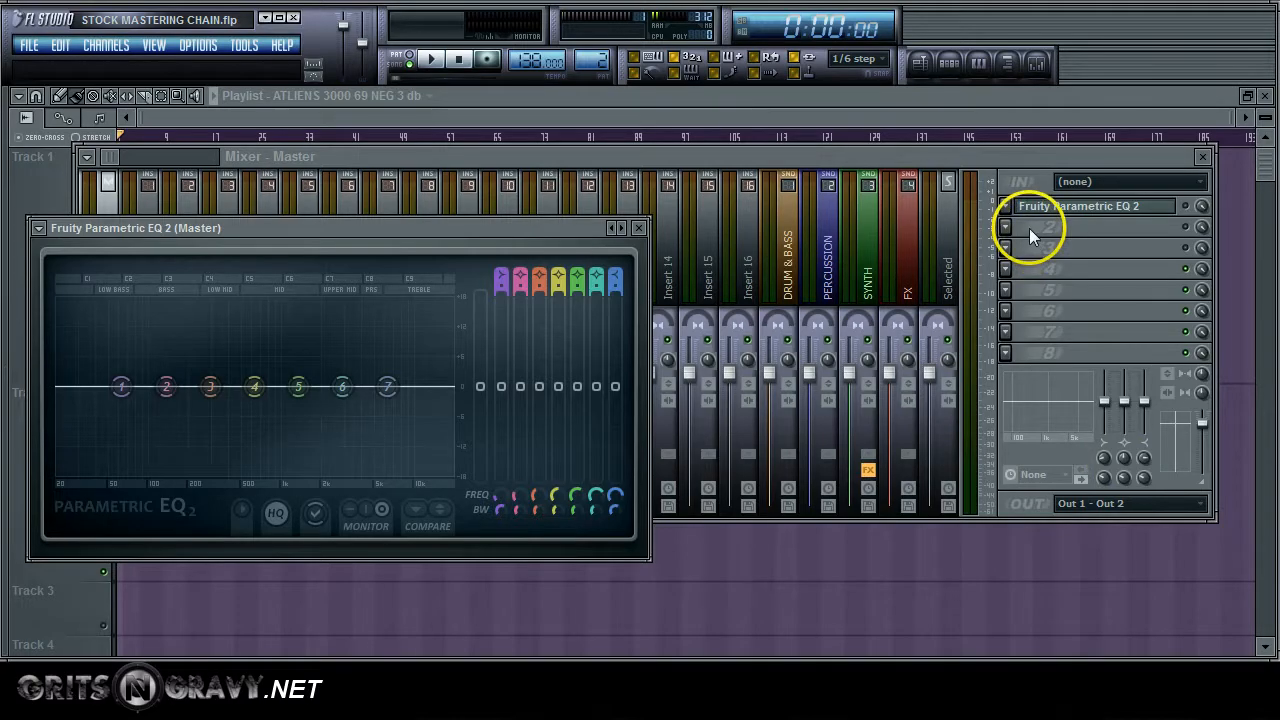
{"action": "left_click_drag", "start_coordinate": [661, 158], "coordinate": [665, 321]}
{"action": "left_click_drag", "start_coordinate": [528, 227], "coordinate": [914, 218]}
Clear the floating windows, bring back the mixer and start playback from around bar 8.
{"action": "left_click", "coordinate": [163, 135]}
{"action": "key", "text": "F12"}
{"action": "left_click", "coordinate": [1036, 60]}
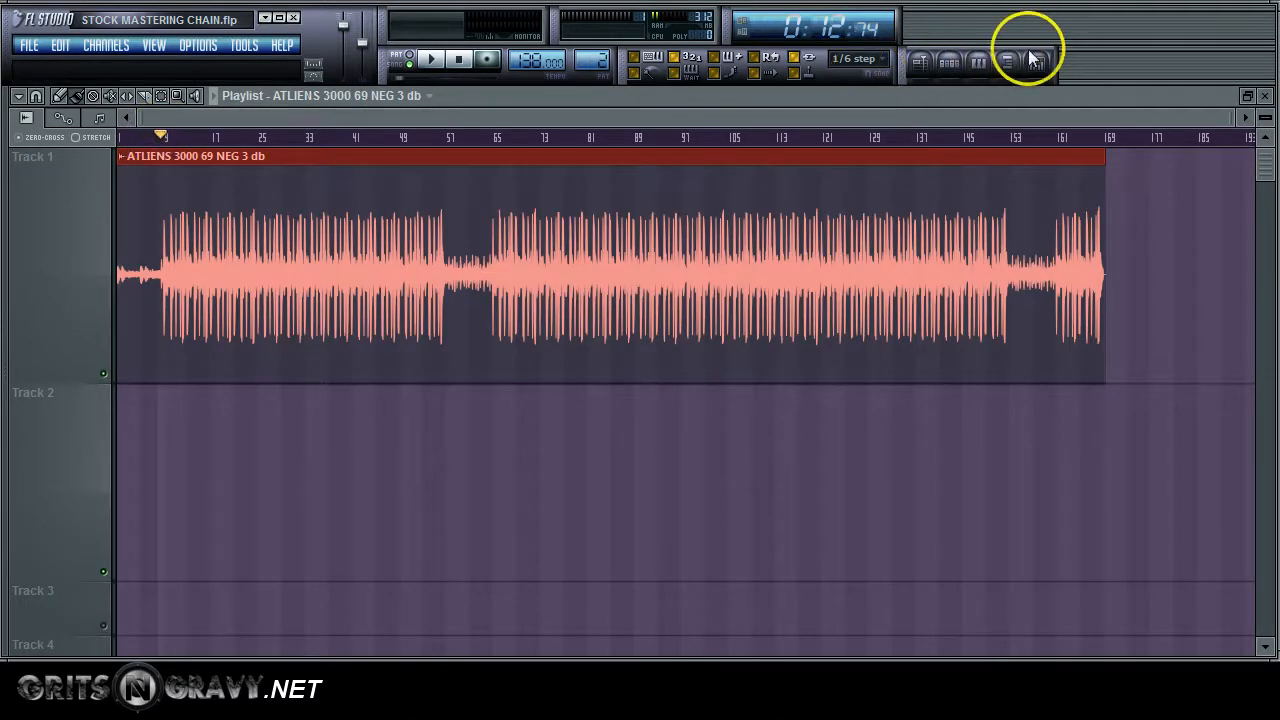
{"action": "key", "text": "space"}
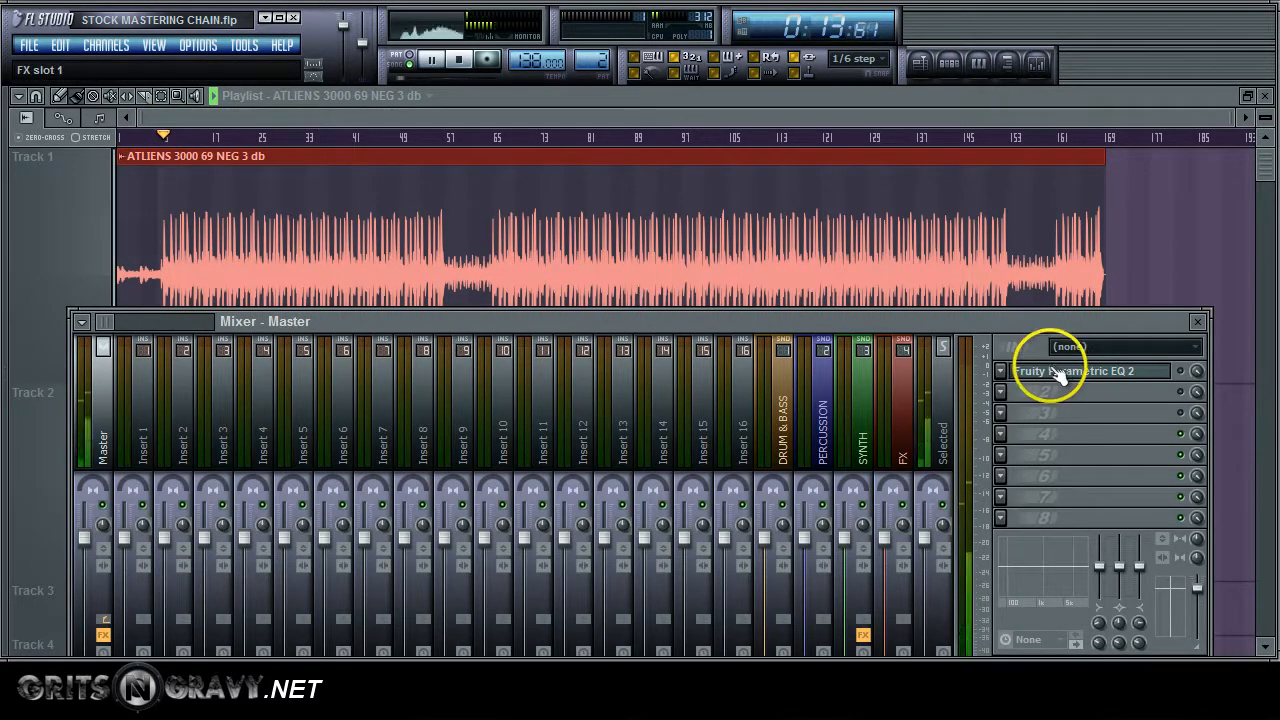
Enable the Parametric EQ 2 slot and activate its band 1 high-pass filter, lowering the cutoff below 40 Hz.
{"action": "left_click", "coordinate": [1058, 376]}
{"action": "left_click_drag", "start_coordinate": [896, 292], "coordinate": [888, 272]}
{"action": "left_click", "coordinate": [877, 507]}
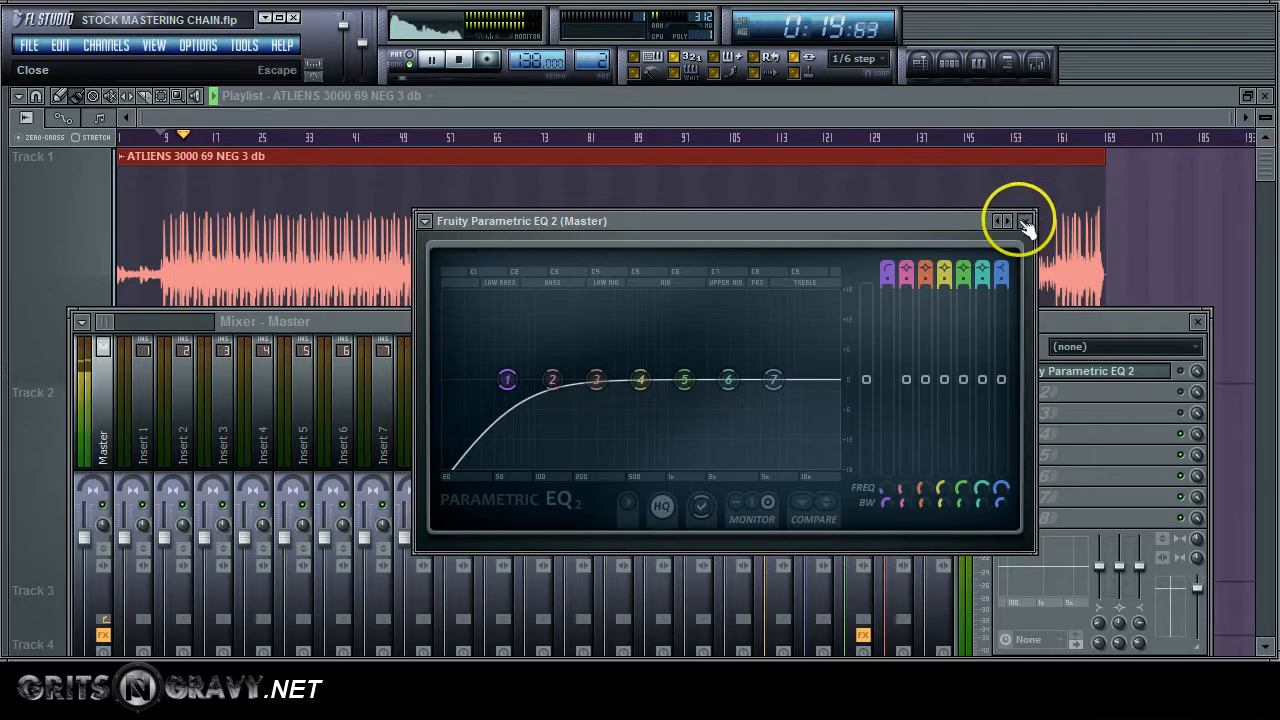
{"action": "left_click", "coordinate": [1024, 221]}
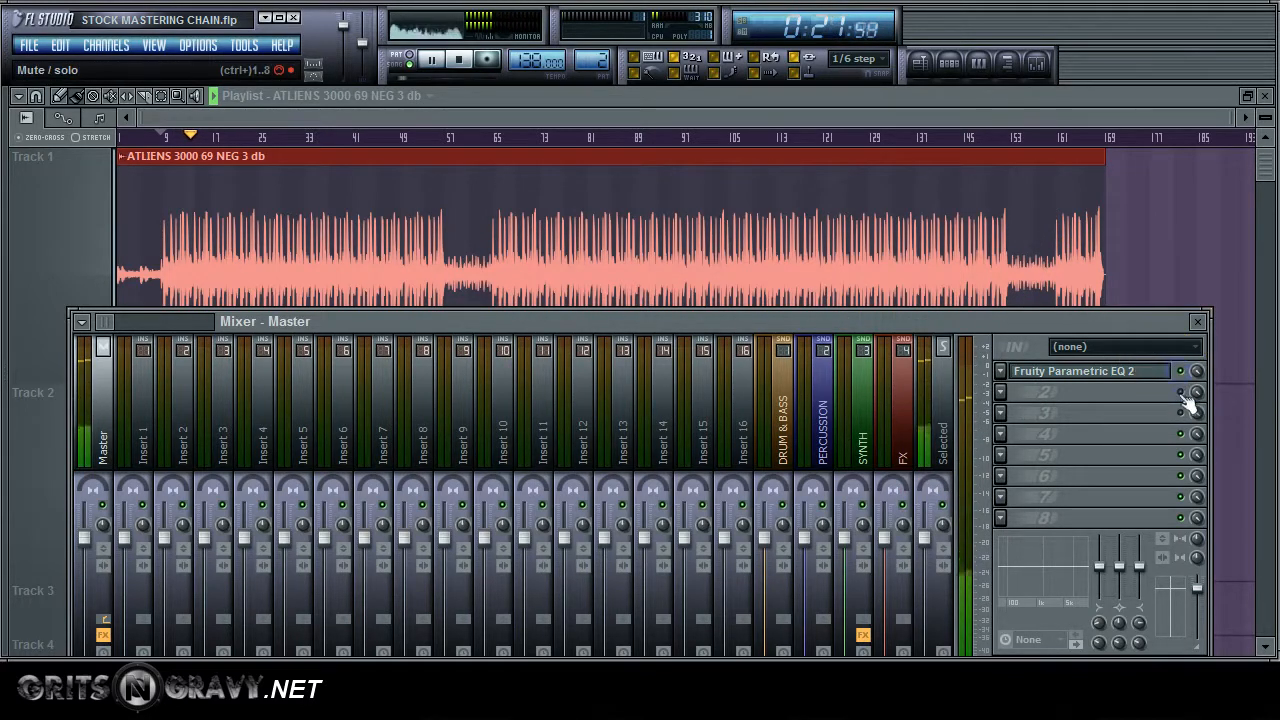
{"action": "left_click", "coordinate": [1097, 368]}
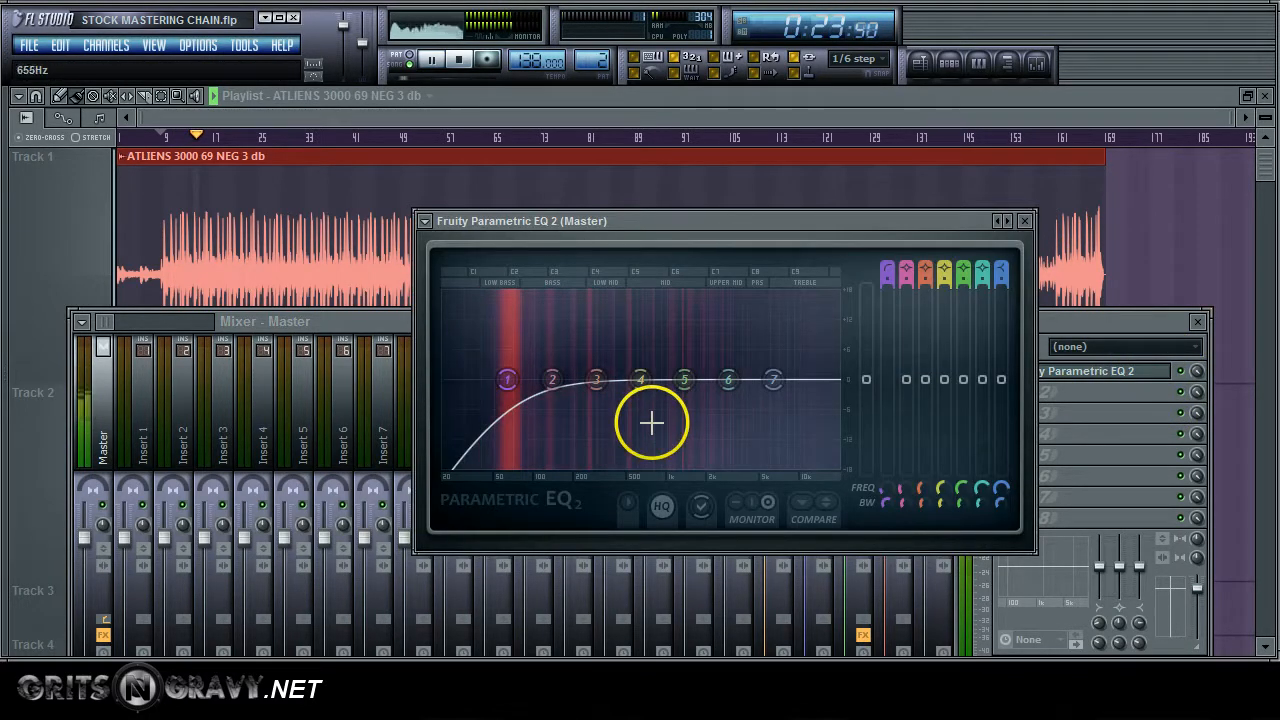
{"action": "mouse_move", "coordinate": [883, 502]}
{"action": "left_mouse_down"}
{"action": "mouse_move", "coordinate": [891, 523]}
{"action": "mouse_move", "coordinate": [884, 499]}
{"action": "left_mouse_up"}
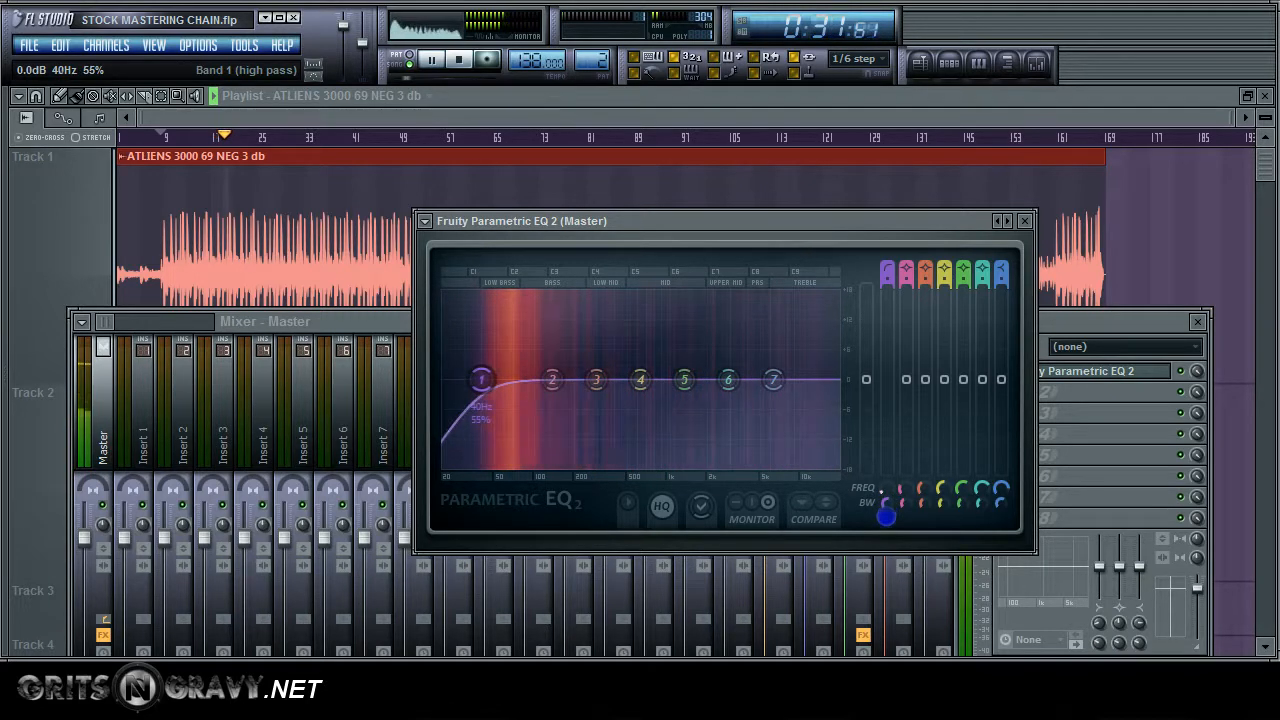
{"action": "left_click_drag", "start_coordinate": [884, 521], "coordinate": [874, 543]}
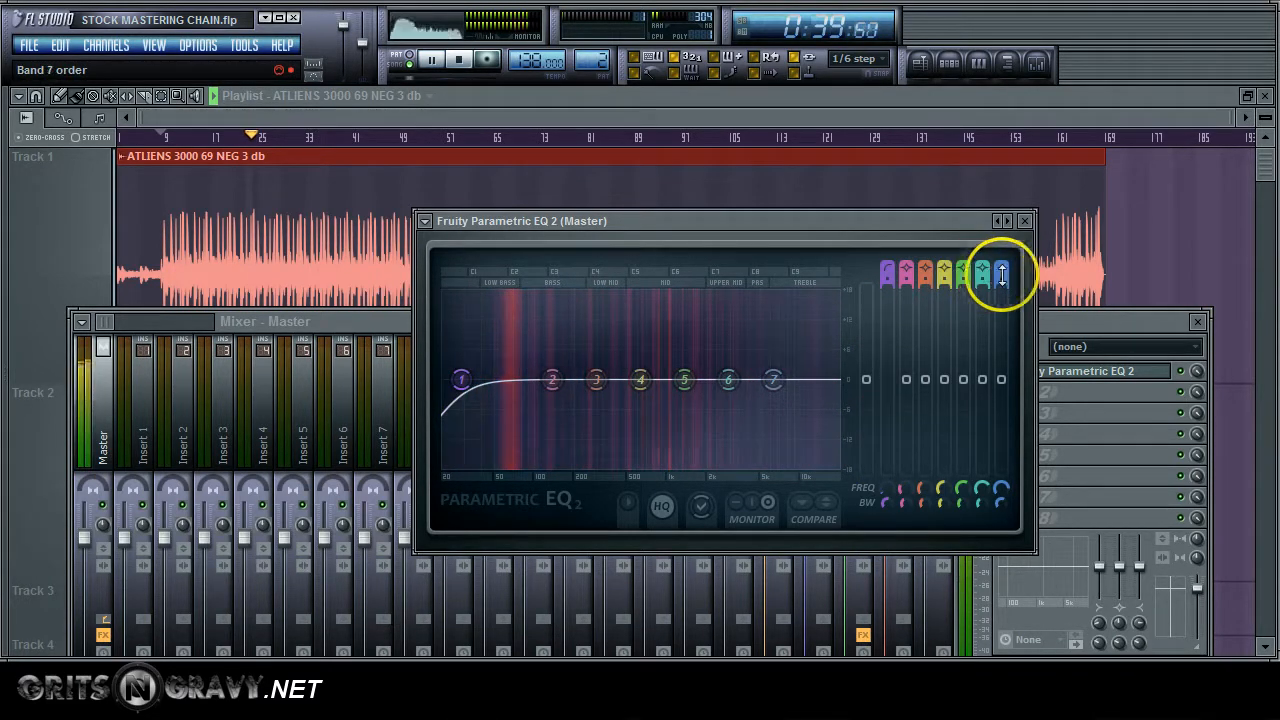
Activate the band 7 low-pass filter in the EQ and raise its cutoff to the upper end of the treble range.
{"action": "left_click_drag", "start_coordinate": [1006, 270], "coordinate": [1016, 312]}
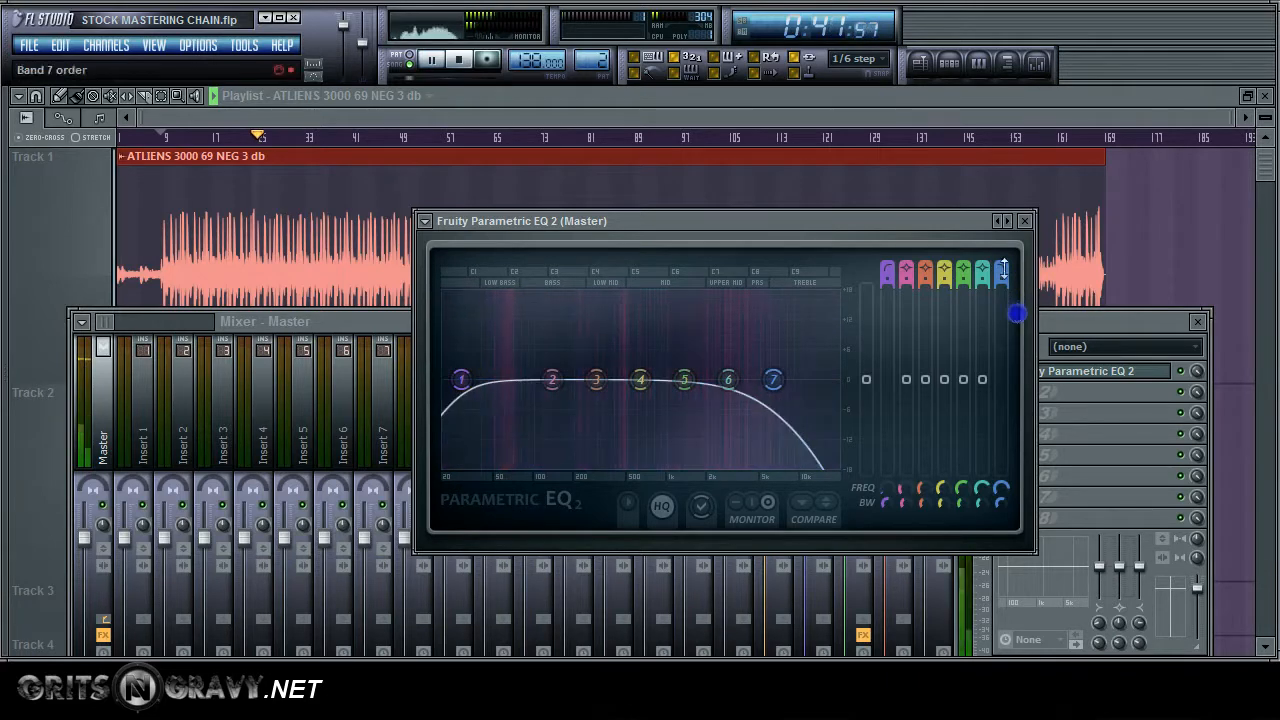
{"action": "left_click_drag", "start_coordinate": [1002, 503], "coordinate": [1016, 409]}
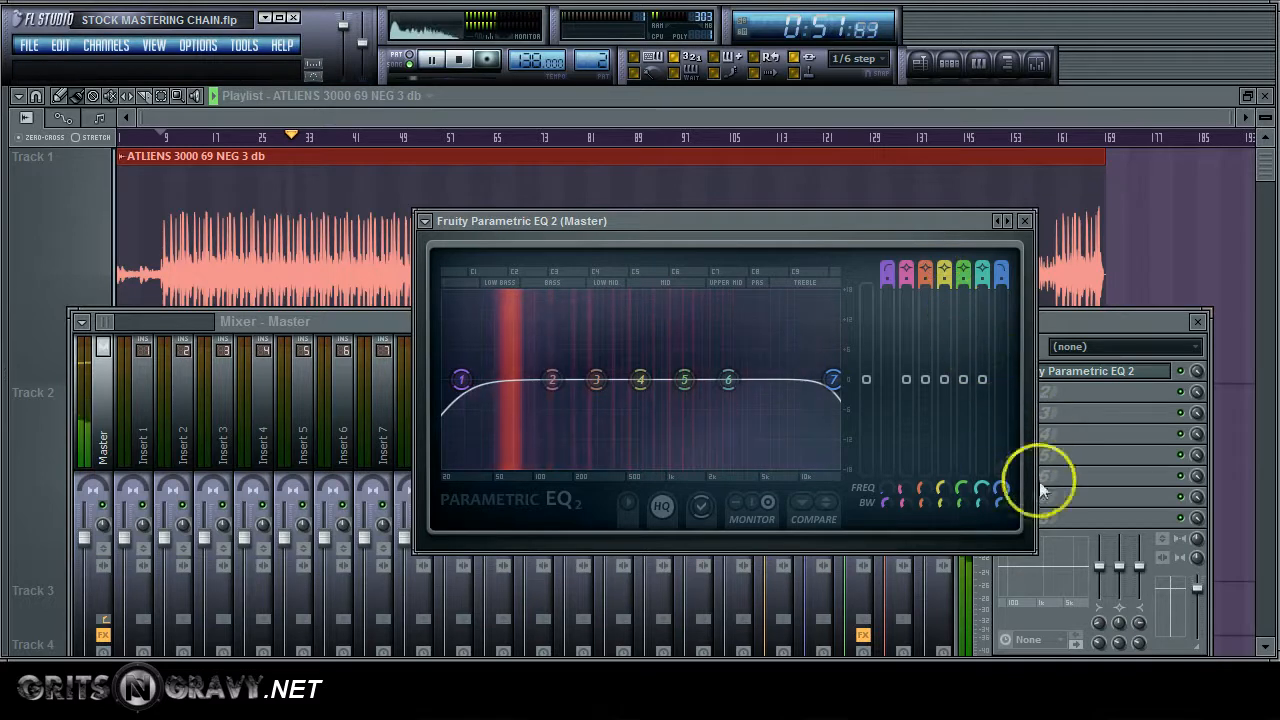
Move EQ band 6 to about 11.6 kHz, boost it by 1.5 dB and narrow its bandwidth to about 20%.
{"action": "left_click_drag", "start_coordinate": [984, 489], "coordinate": [984, 478]}
{"action": "left_click_drag", "start_coordinate": [1001, 406], "coordinate": [986, 363]}
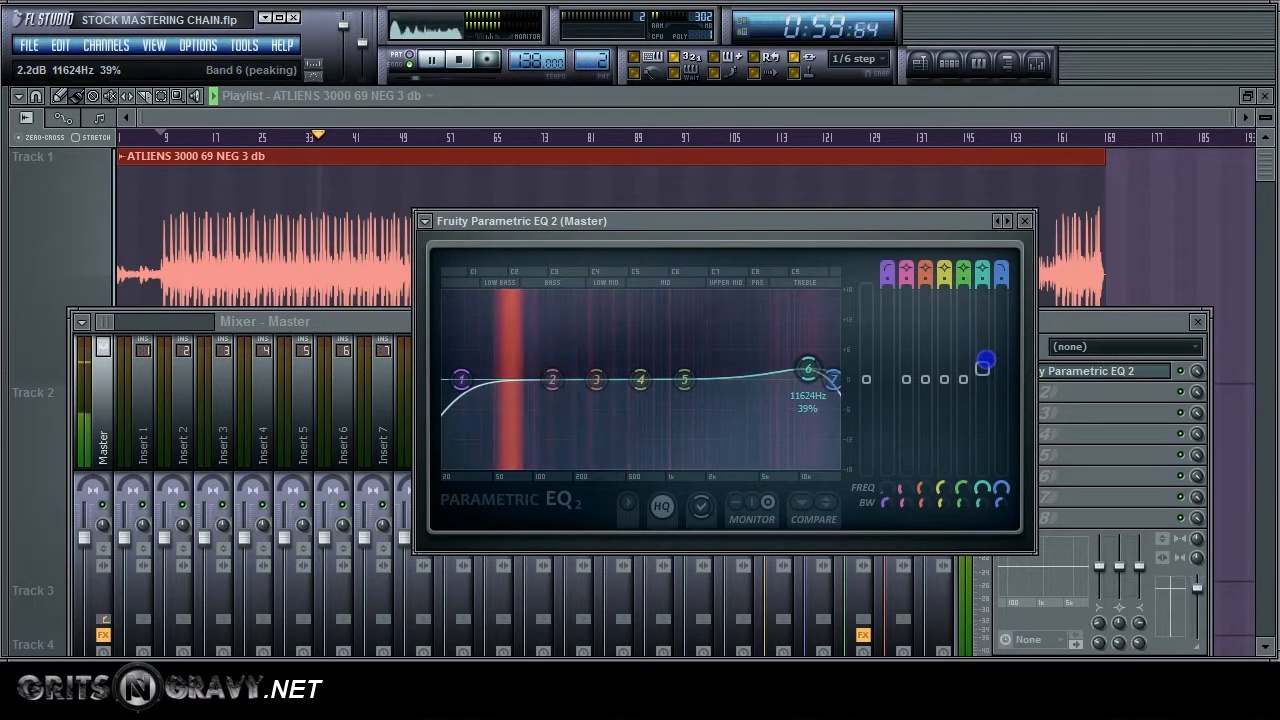
{"action": "left_click_drag", "start_coordinate": [981, 365], "coordinate": [981, 368]}
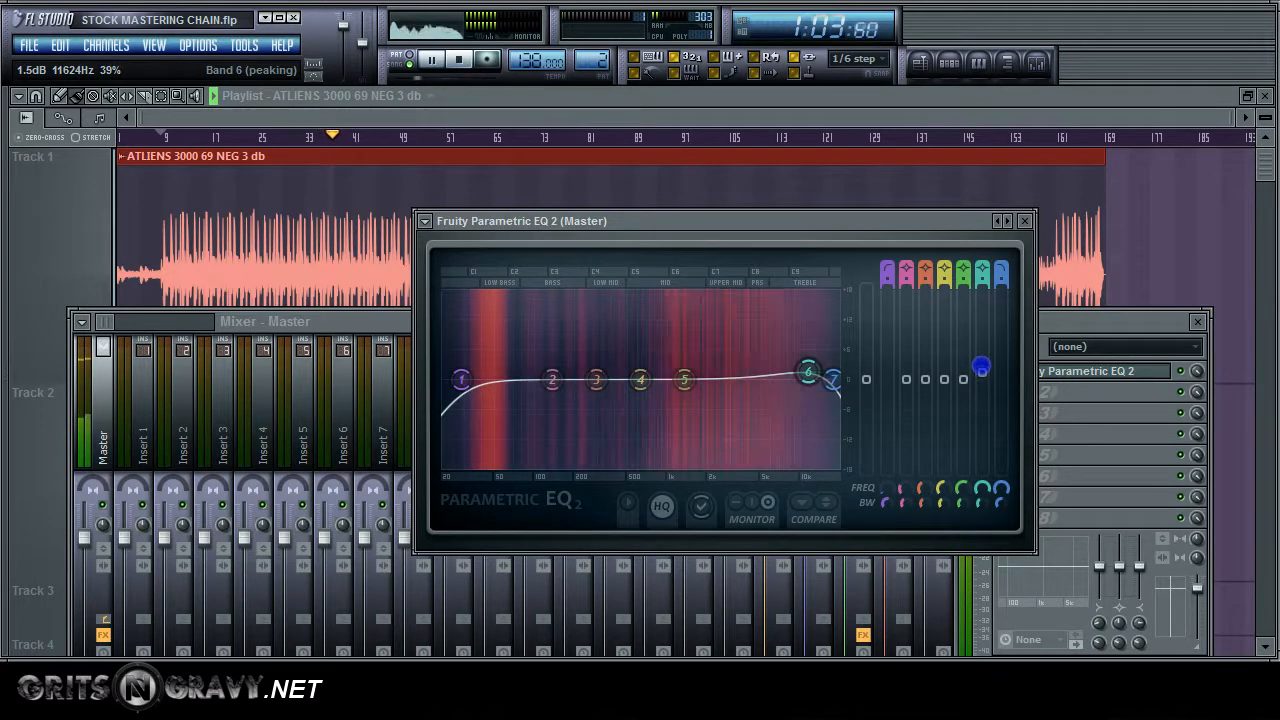
{"action": "left_click_drag", "start_coordinate": [988, 500], "coordinate": [985, 506]}
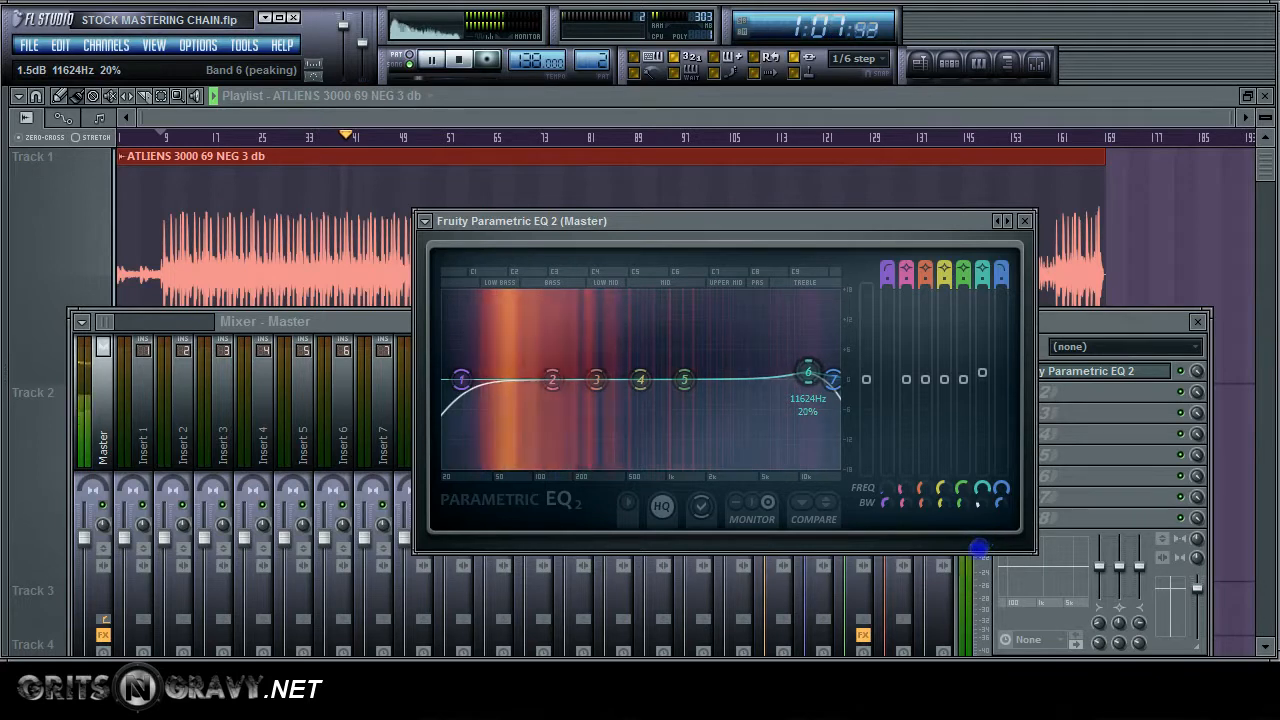
{"action": "left_click", "coordinate": [986, 493]}
{"action": "left_click_drag", "start_coordinate": [986, 497], "coordinate": [1010, 484]}
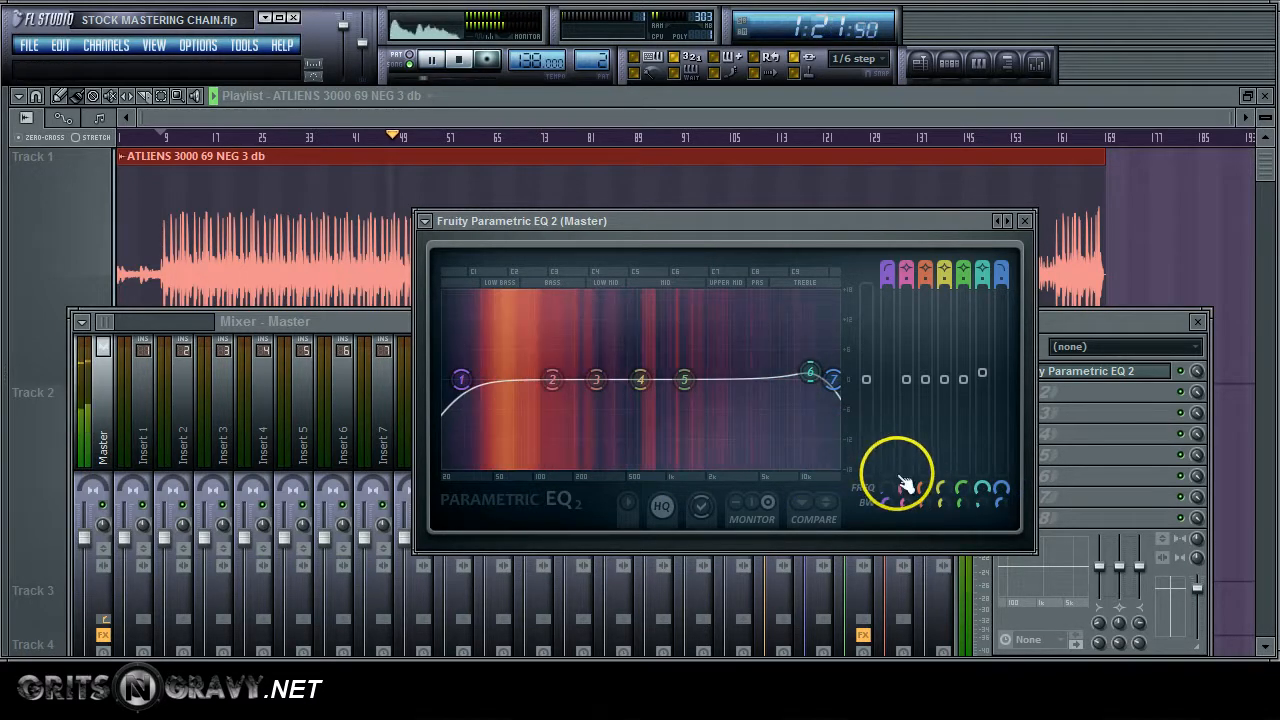
Move EQ band 2 to 61 Hz, then set band 3 to 250 Hz with a 3.0 dB cut and a narrower bandwidth.
{"action": "left_click_drag", "start_coordinate": [905, 488], "coordinate": [900, 544]}
{"action": "left_click_drag", "start_coordinate": [923, 488], "coordinate": [929, 493]}
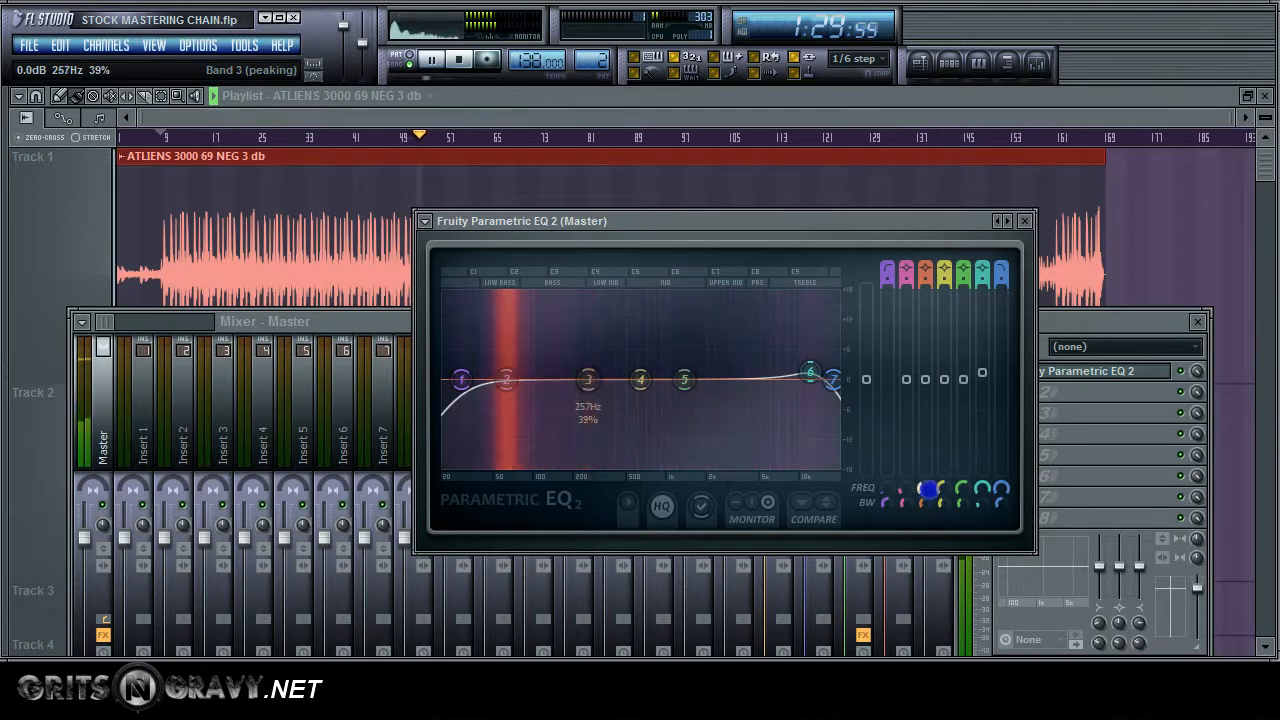
{"action": "left_click_drag", "start_coordinate": [925, 379], "coordinate": [933, 405]}
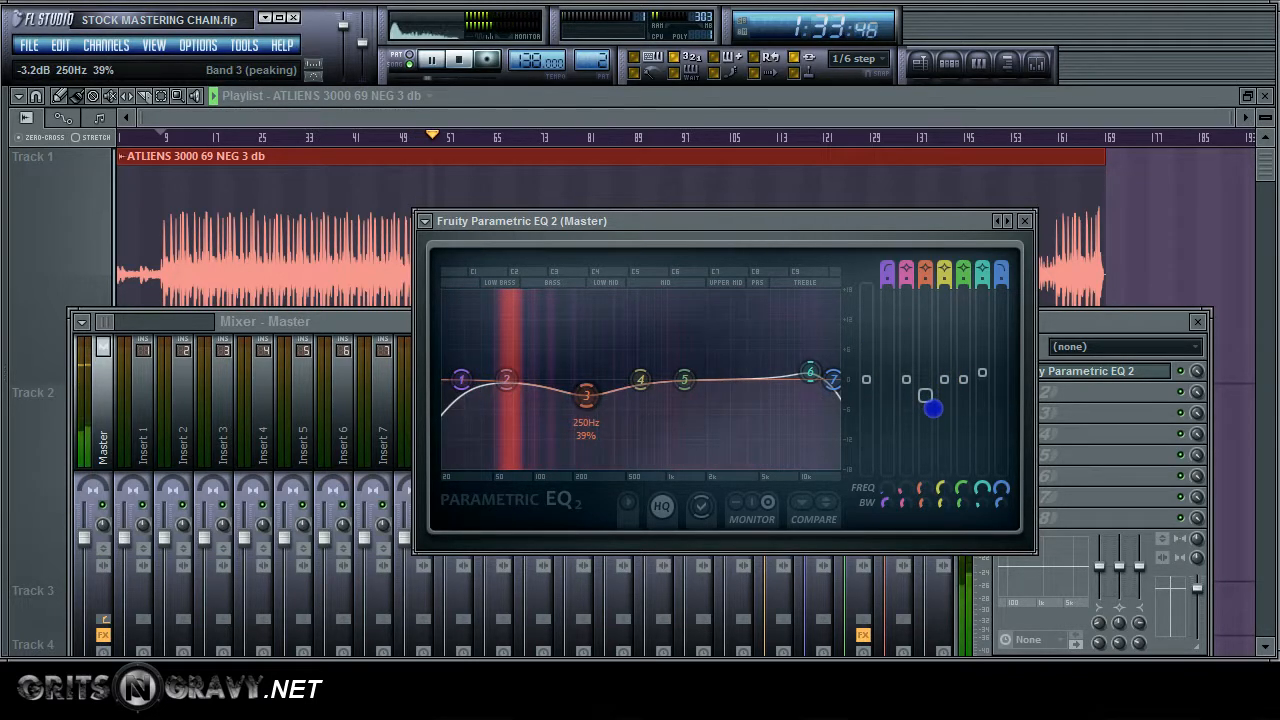
{"action": "left_click_drag", "start_coordinate": [936, 407], "coordinate": [936, 406]}
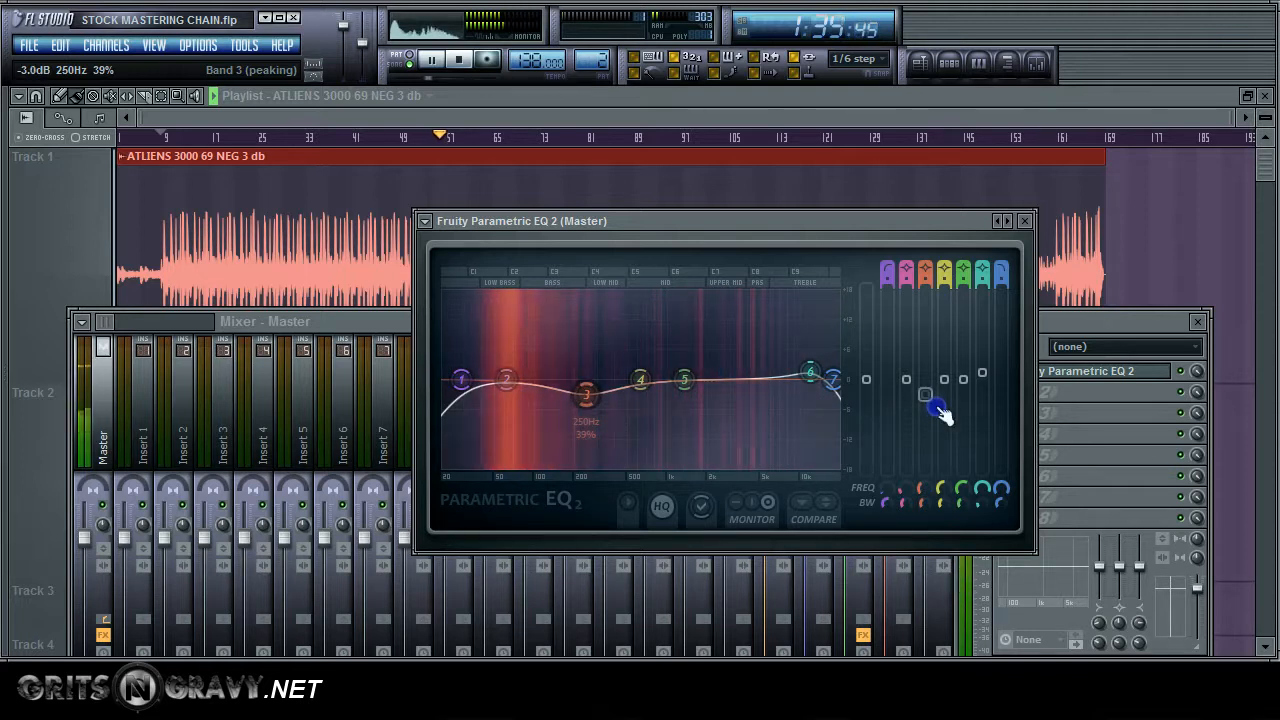
{"action": "left_click_drag", "start_coordinate": [925, 502], "coordinate": [941, 551]}
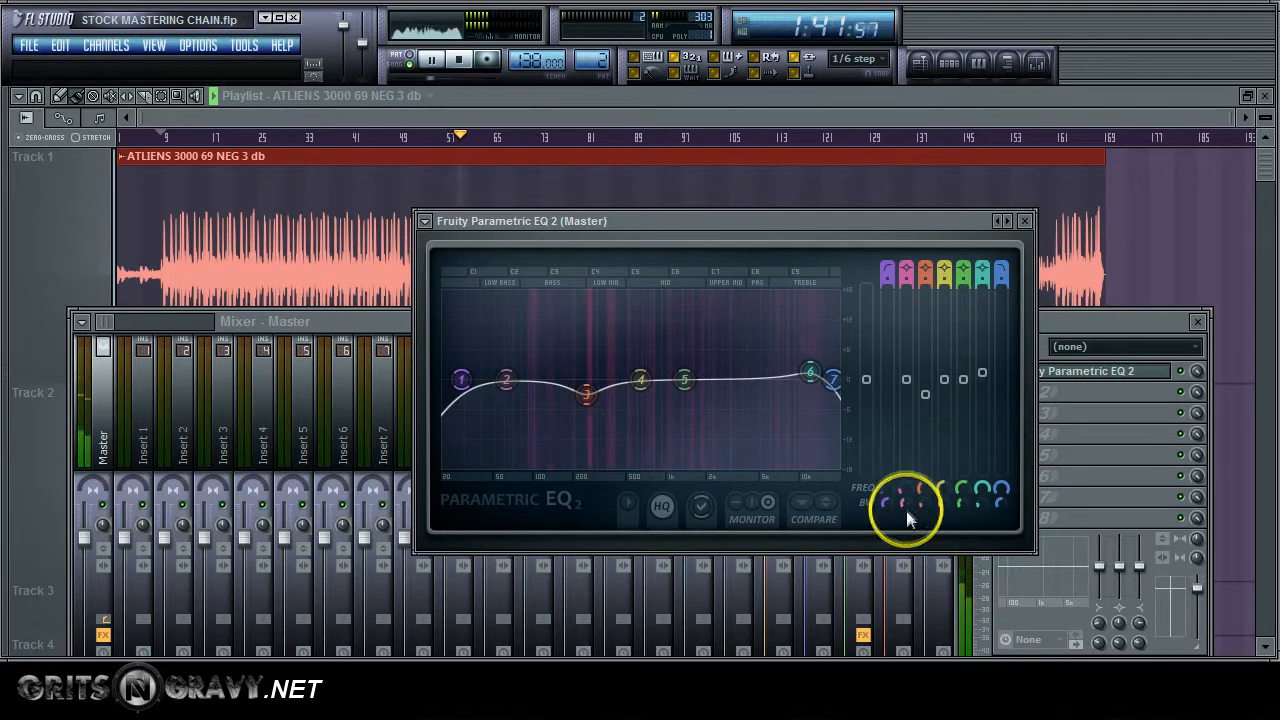
Cut EQ band 2 by about 0.5 dB and fine-tune its low-bass frequency.
{"action": "mouse_move", "coordinate": [904, 378]}
{"action": "left_mouse_down"}
{"action": "mouse_move", "coordinate": [914, 449]}
{"action": "mouse_move", "coordinate": [907, 383]}
{"action": "left_mouse_up"}
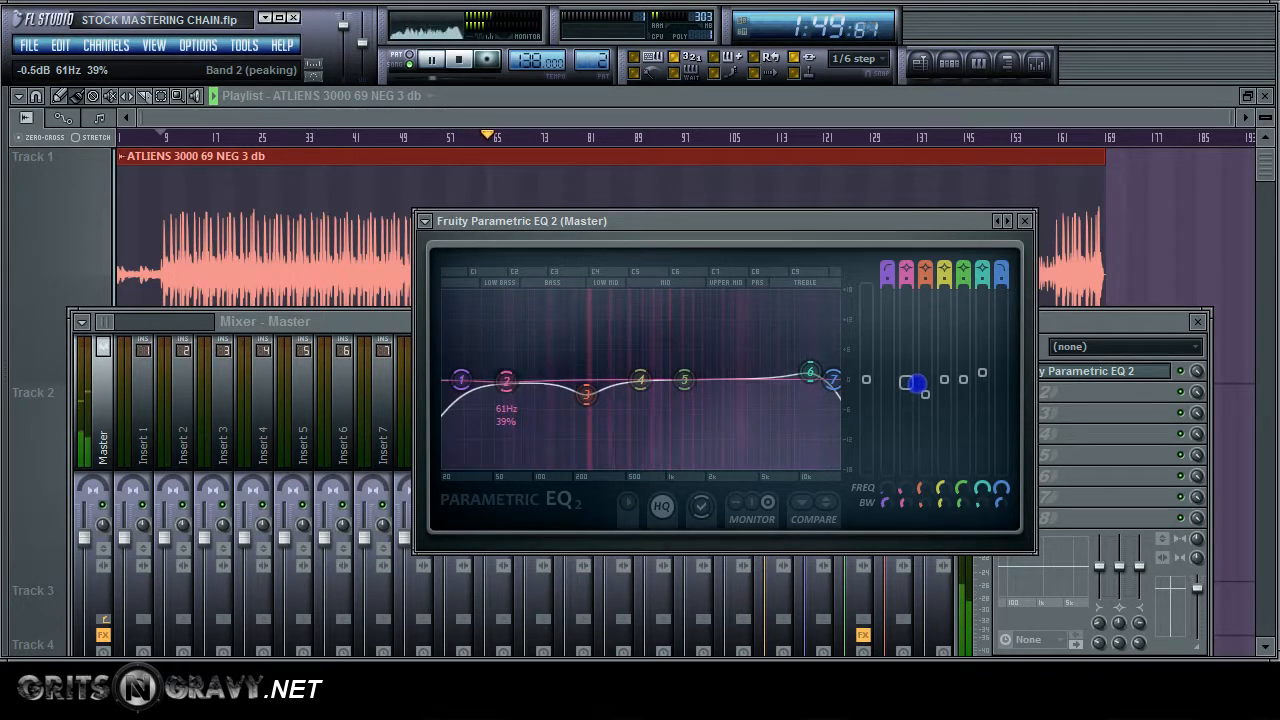
{"action": "left_click_drag", "start_coordinate": [903, 493], "coordinate": [903, 486]}
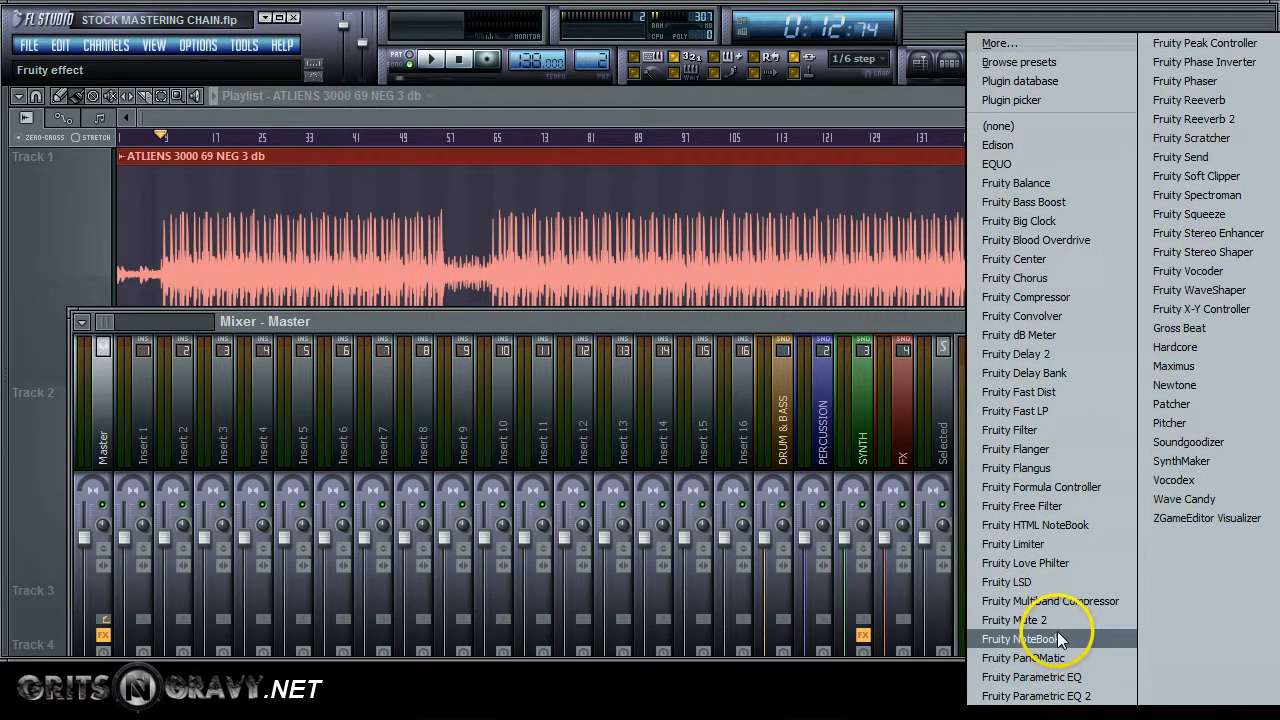
Load Fruity Compressor into the second effect slot of the Master track.
{"action": "left_click", "coordinate": [1066, 299]}
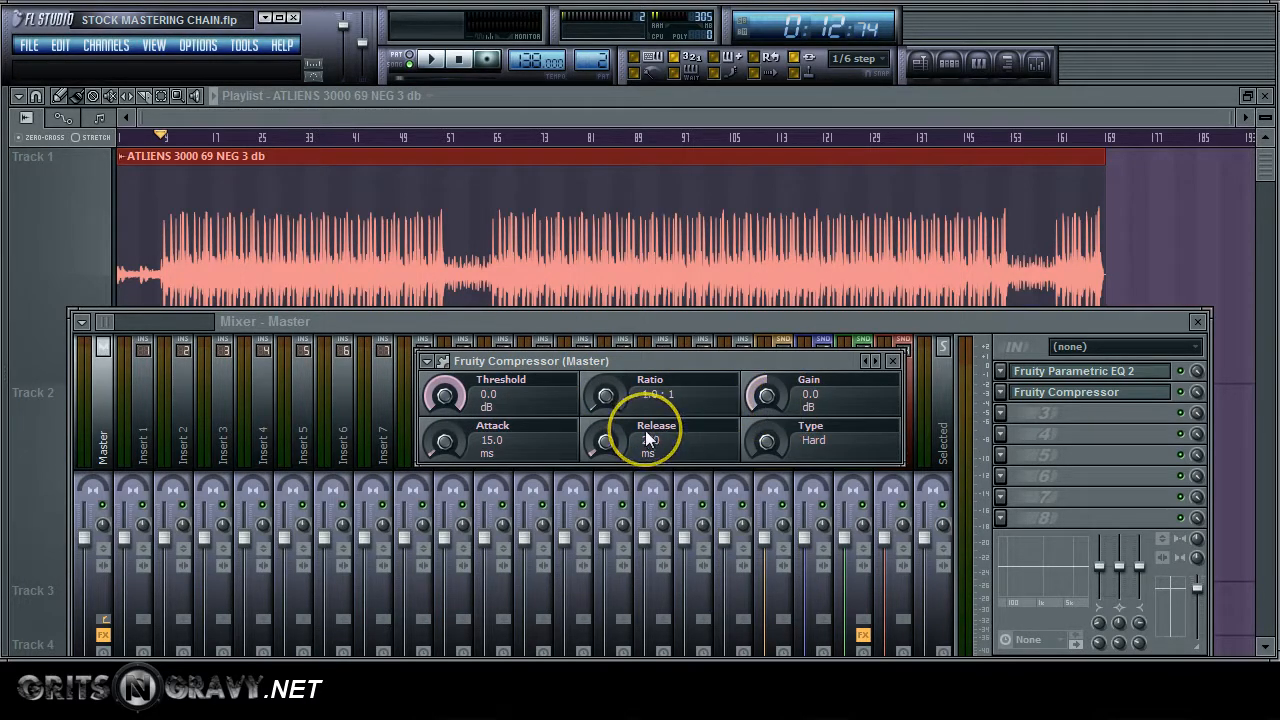
With the beat playing, set the compressor's threshold to -5.9 dB, ratio to 4.0:1 and gain to 4.5 dB, and close it.
{"action": "key", "text": "space"}
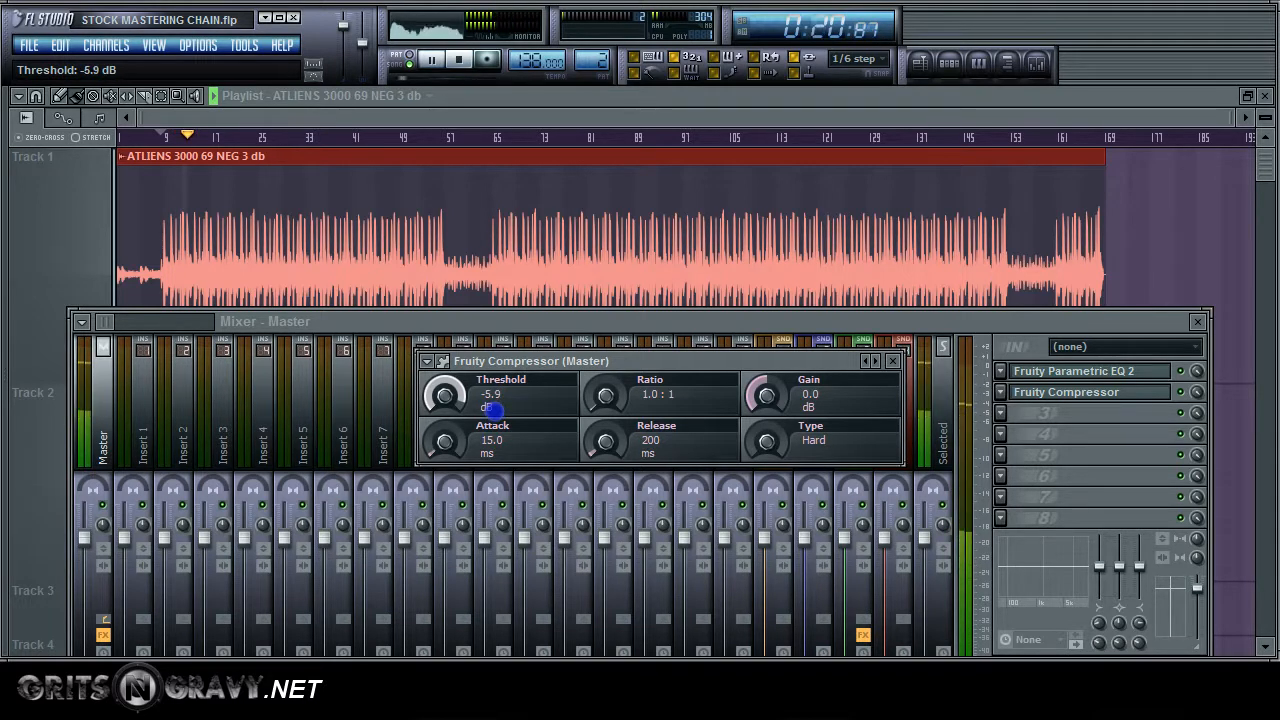
{"action": "left_click_drag", "start_coordinate": [603, 400], "coordinate": [600, 397]}
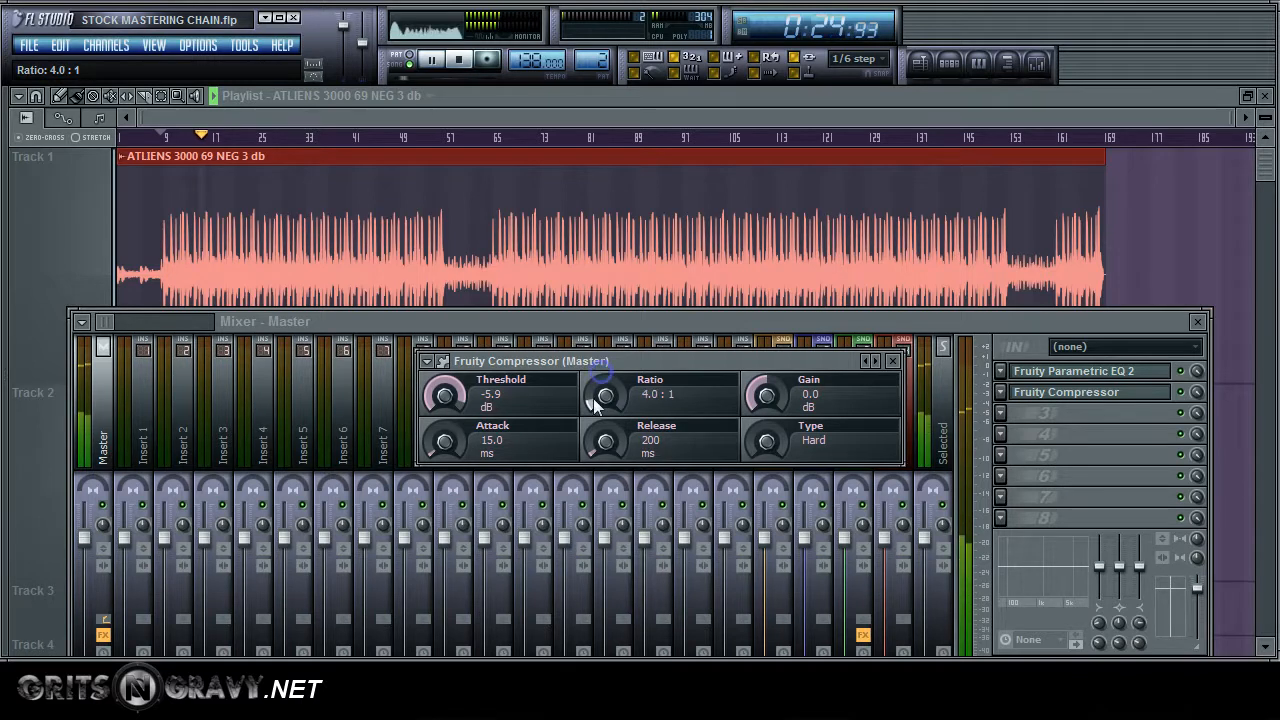
{"action": "left_click", "coordinate": [688, 400]}
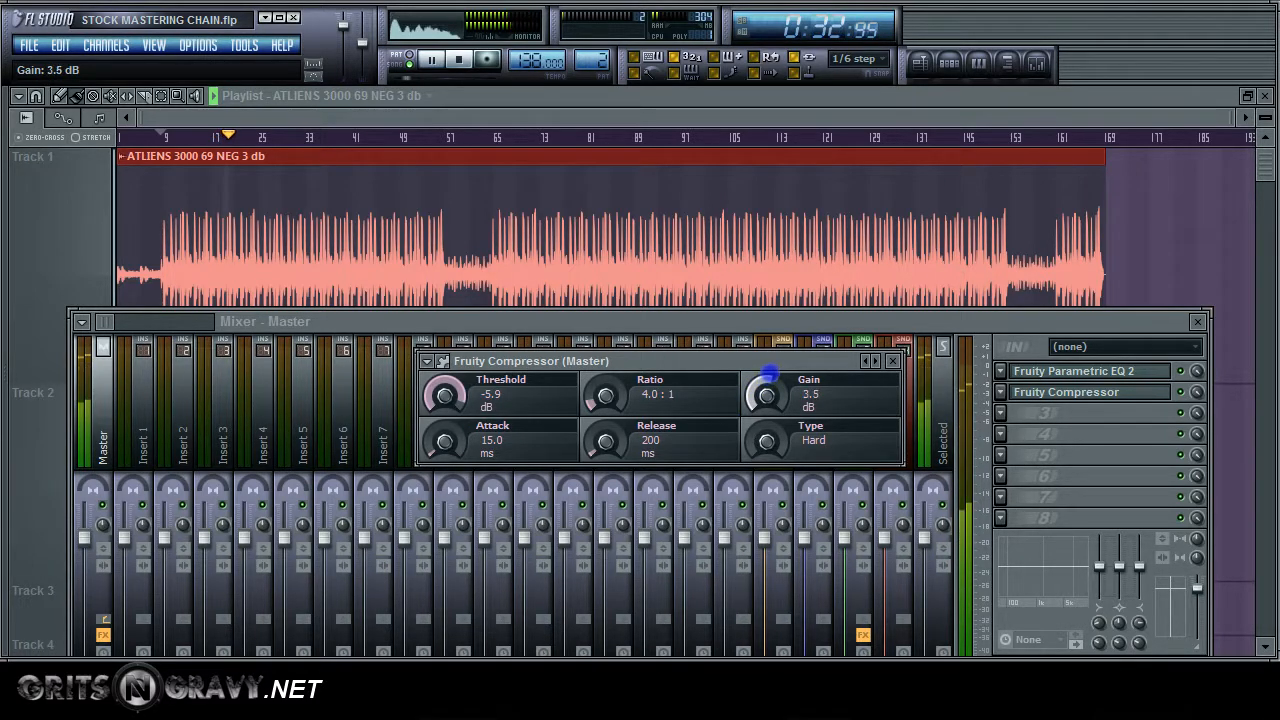
{"action": "left_click_drag", "start_coordinate": [770, 370], "coordinate": [768, 370]}
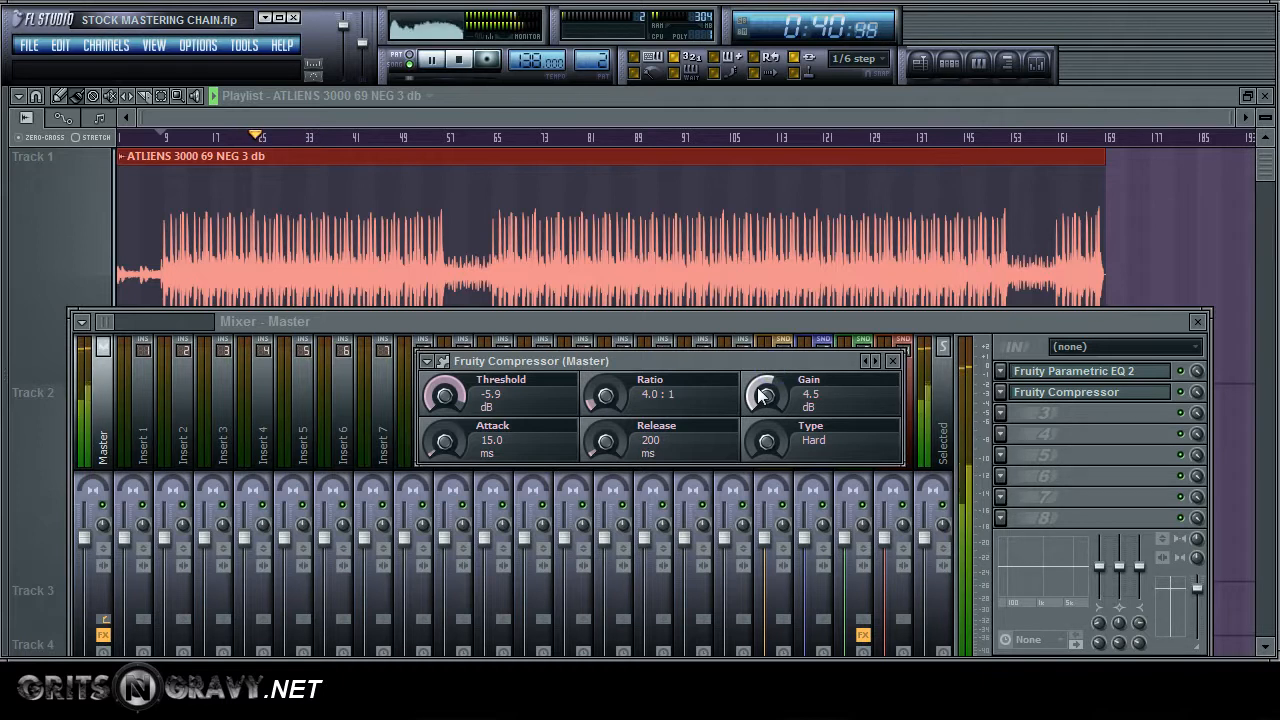
{"action": "left_click", "coordinate": [822, 393]}
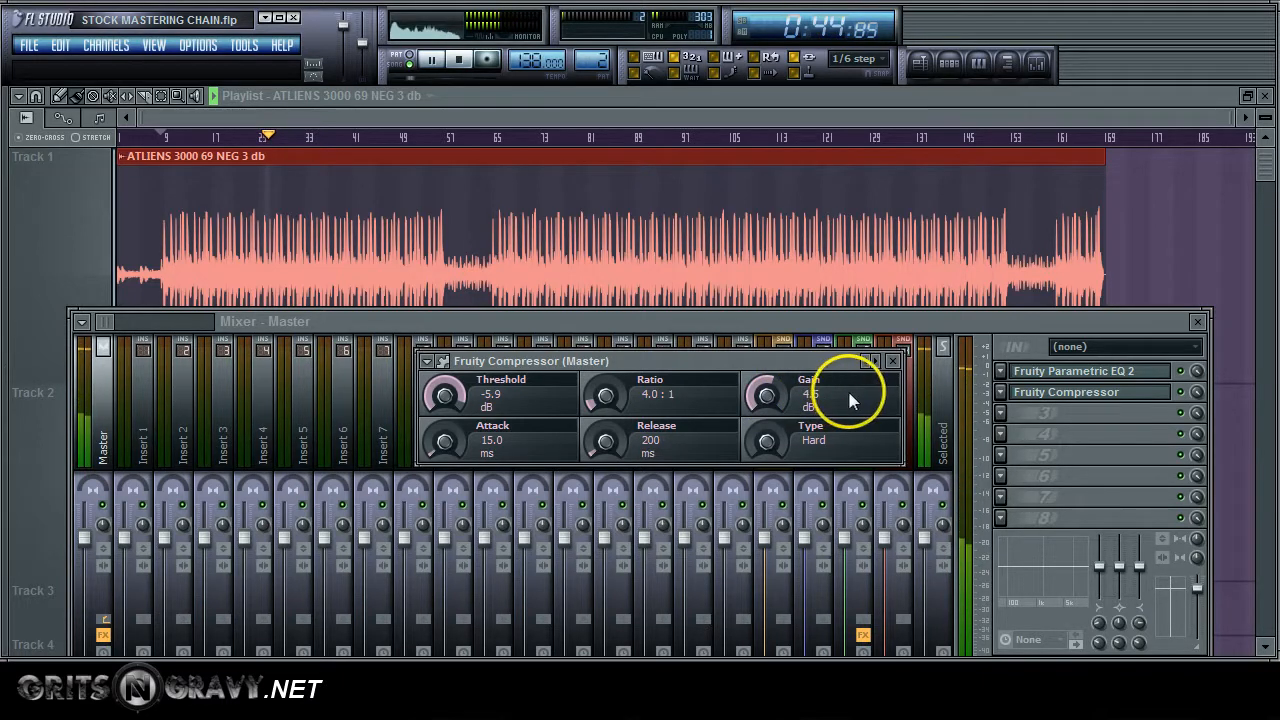
{"action": "key", "text": "space"}
{"action": "left_click", "coordinate": [893, 361]}
Load Fruity Limiter into the third effect slot of the Master track and set its ceiling to -0.2 dB.
{"action": "left_click", "coordinate": [1000, 413]}
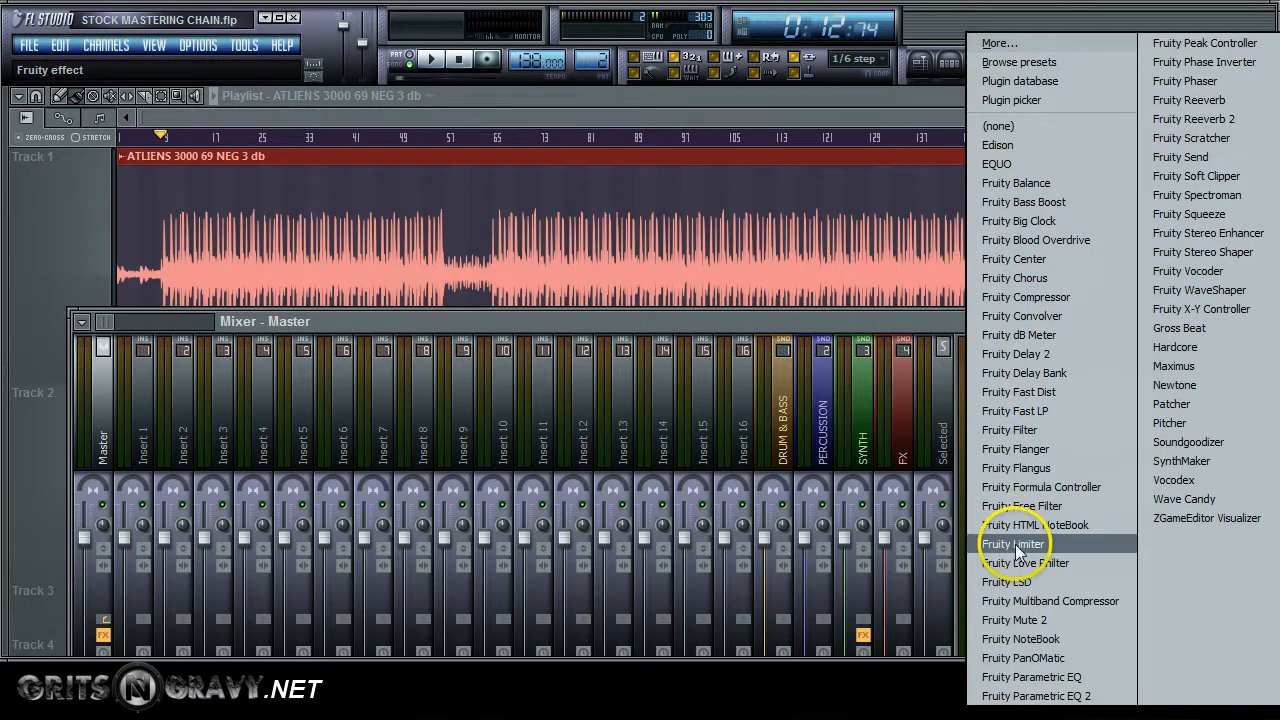
{"action": "left_click", "coordinate": [1017, 547]}
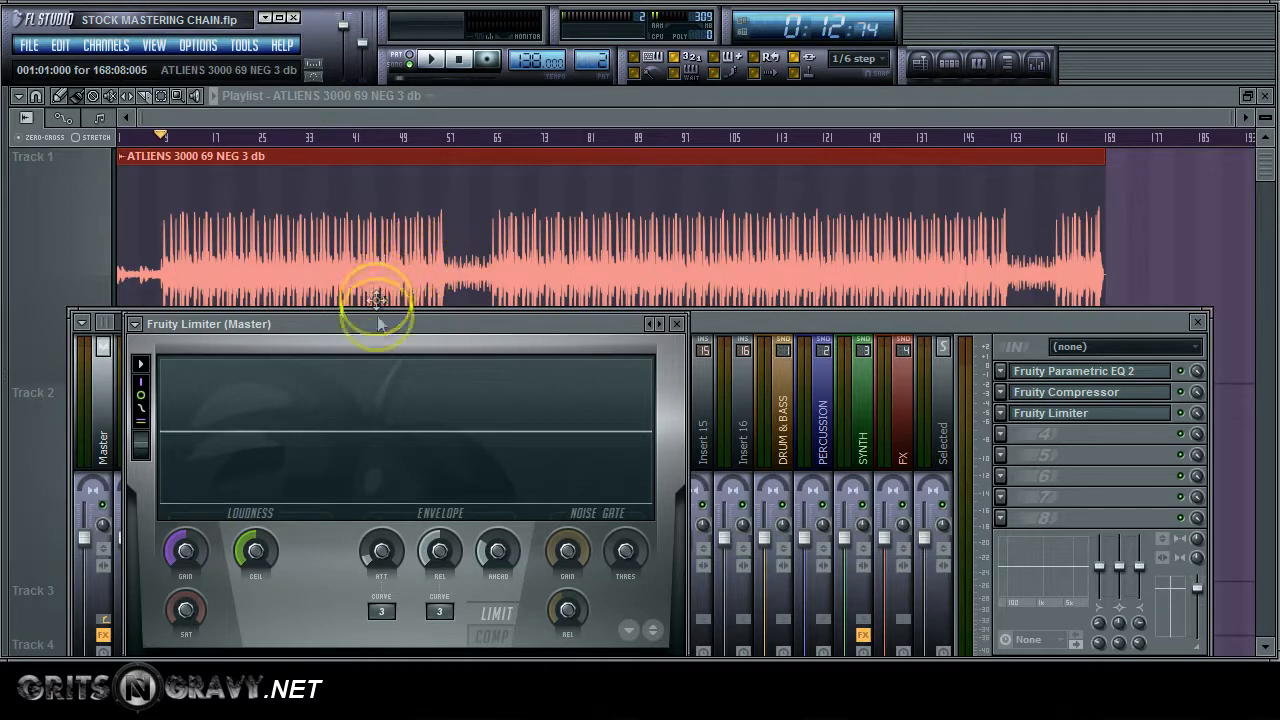
{"action": "left_click_drag", "start_coordinate": [366, 327], "coordinate": [496, 240]}
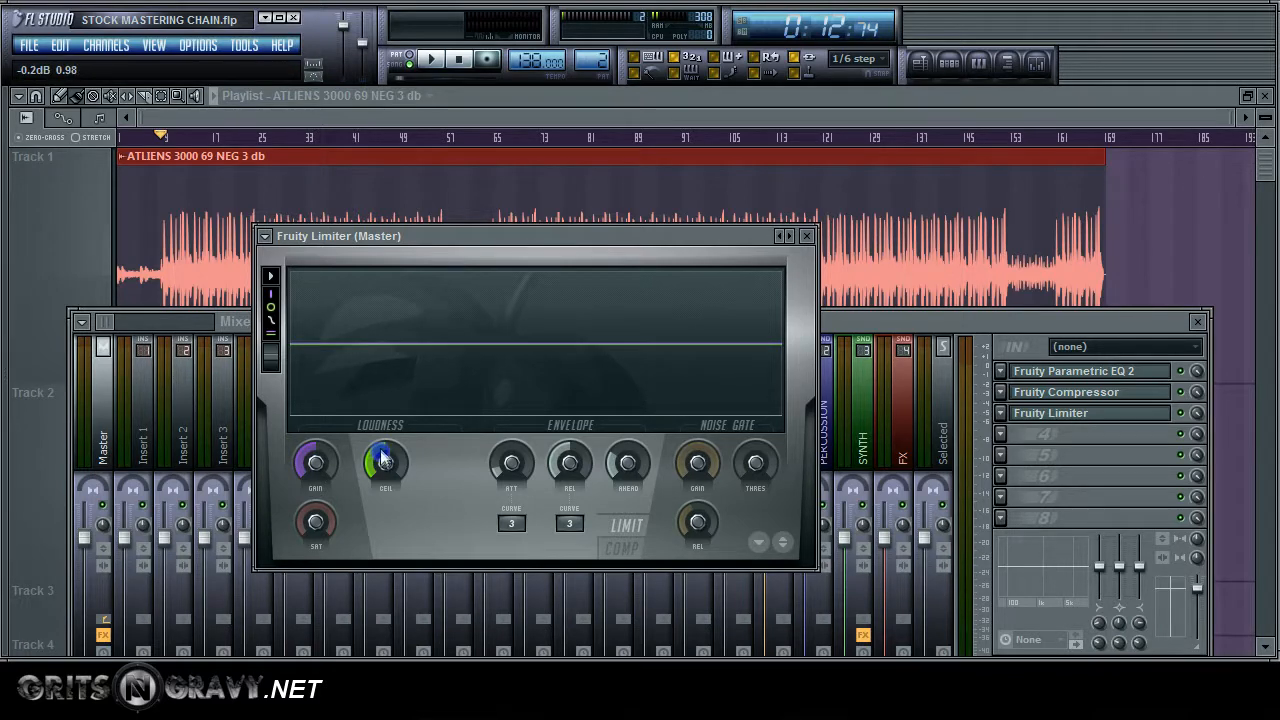
{"action": "left_click_drag", "start_coordinate": [487, 236], "coordinate": [784, 272]}
Raise the limiter's gain gradually to slightly above 3.0 dB during playback, watching its graph and the Master meter, and close the limiter.
{"action": "key", "text": "space"}
{"action": "left_click_drag", "start_coordinate": [604, 505], "coordinate": [609, 487]}
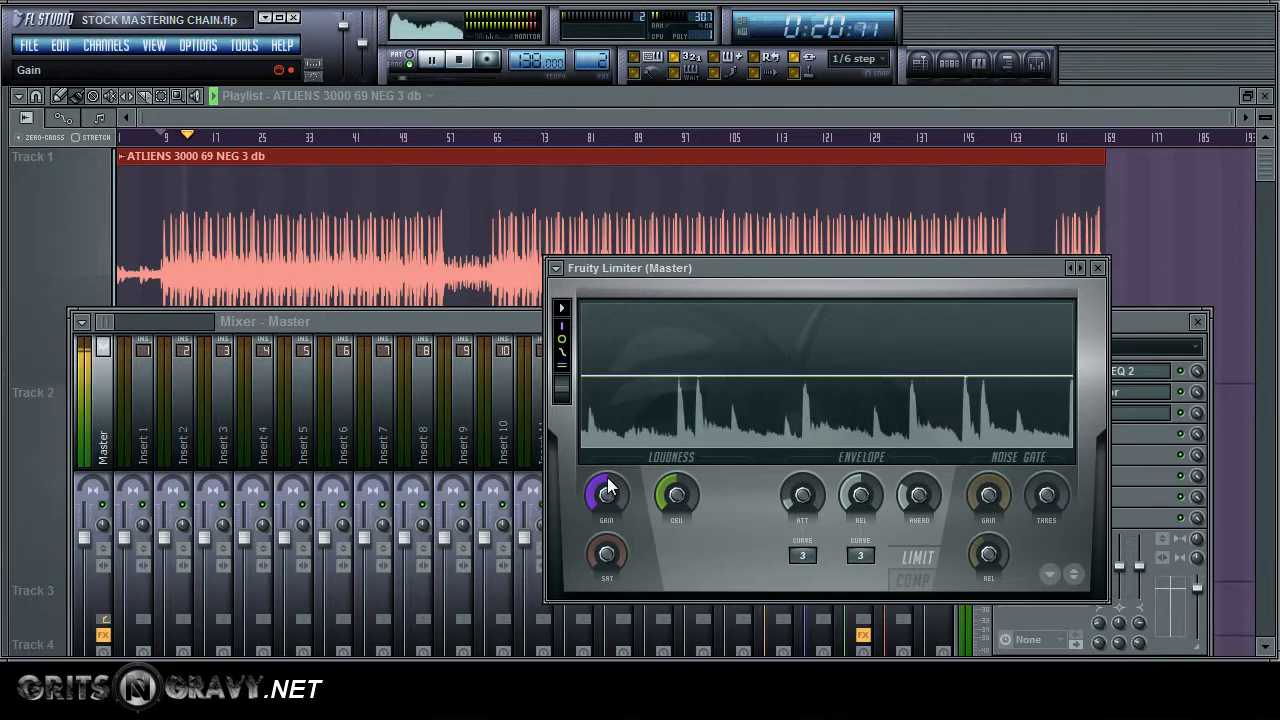
{"action": "left_click_drag", "start_coordinate": [607, 480], "coordinate": [613, 462]}
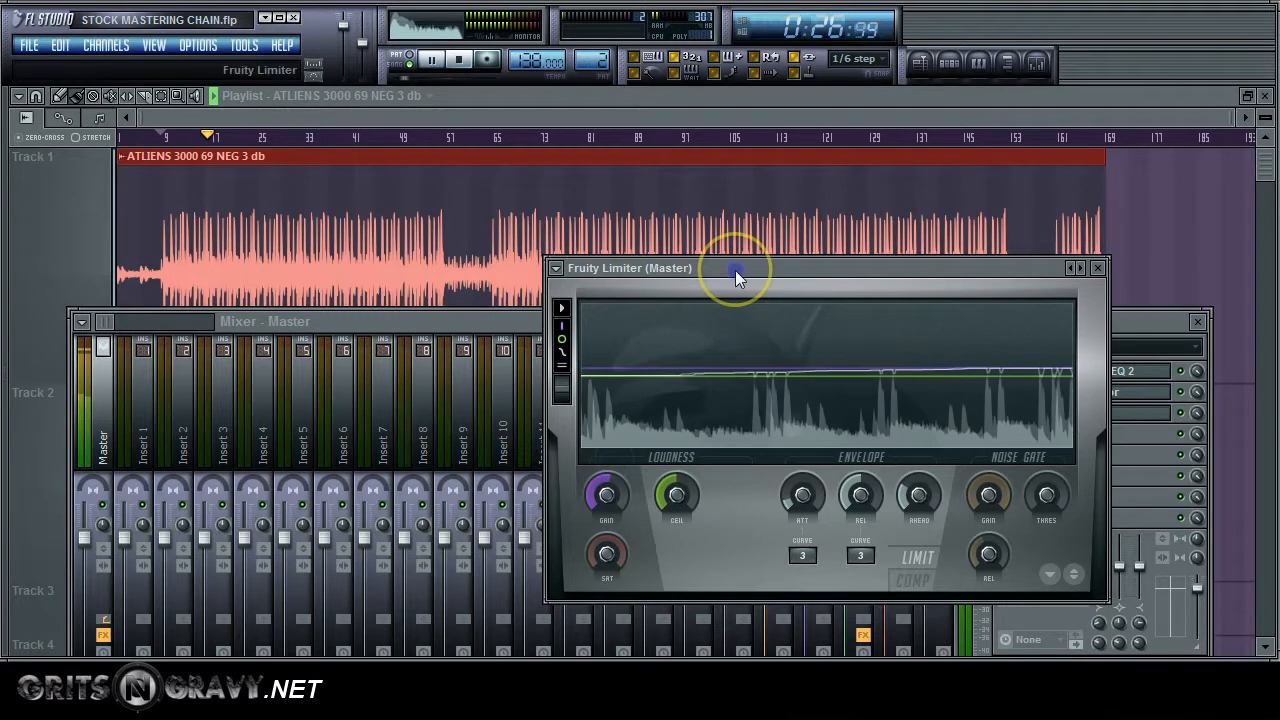
{"action": "left_click_drag", "start_coordinate": [736, 277], "coordinate": [511, 210]}
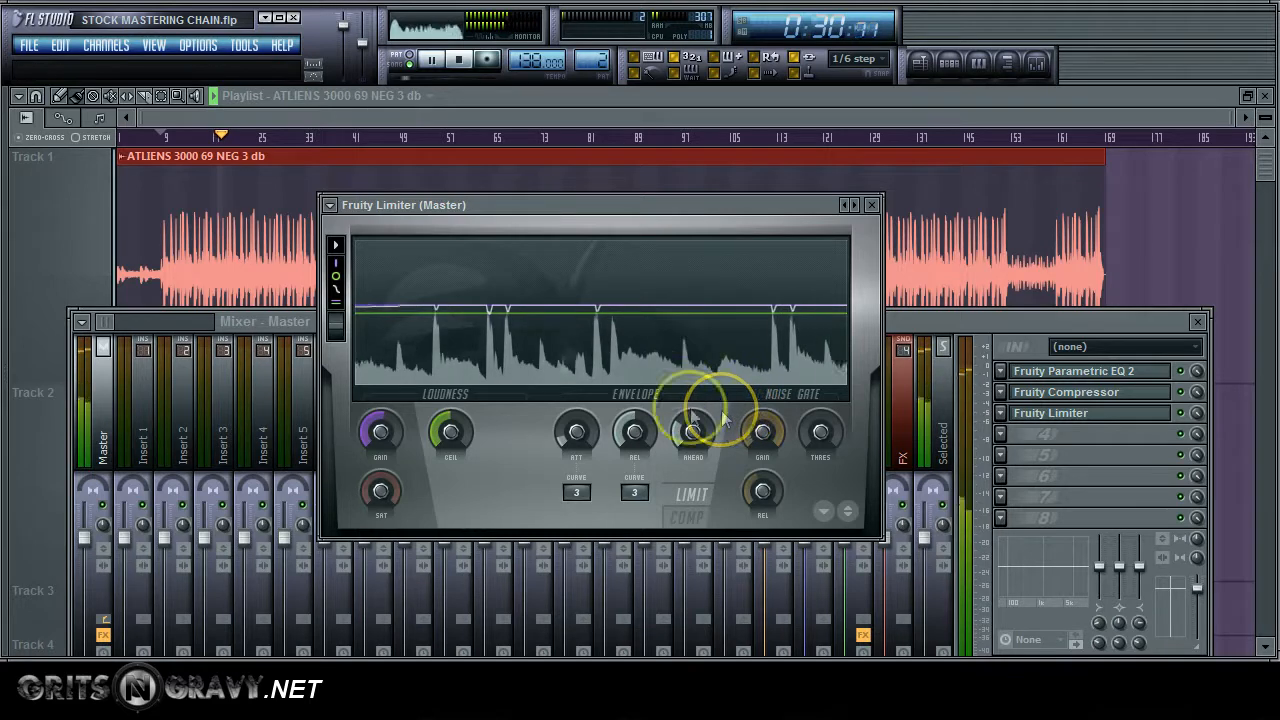
{"action": "mouse_move", "coordinate": [389, 409]}
{"action": "left_mouse_down"}
{"action": "mouse_move", "coordinate": [376, 420]}
{"action": "mouse_move", "coordinate": [396, 393]}
{"action": "left_mouse_up"}
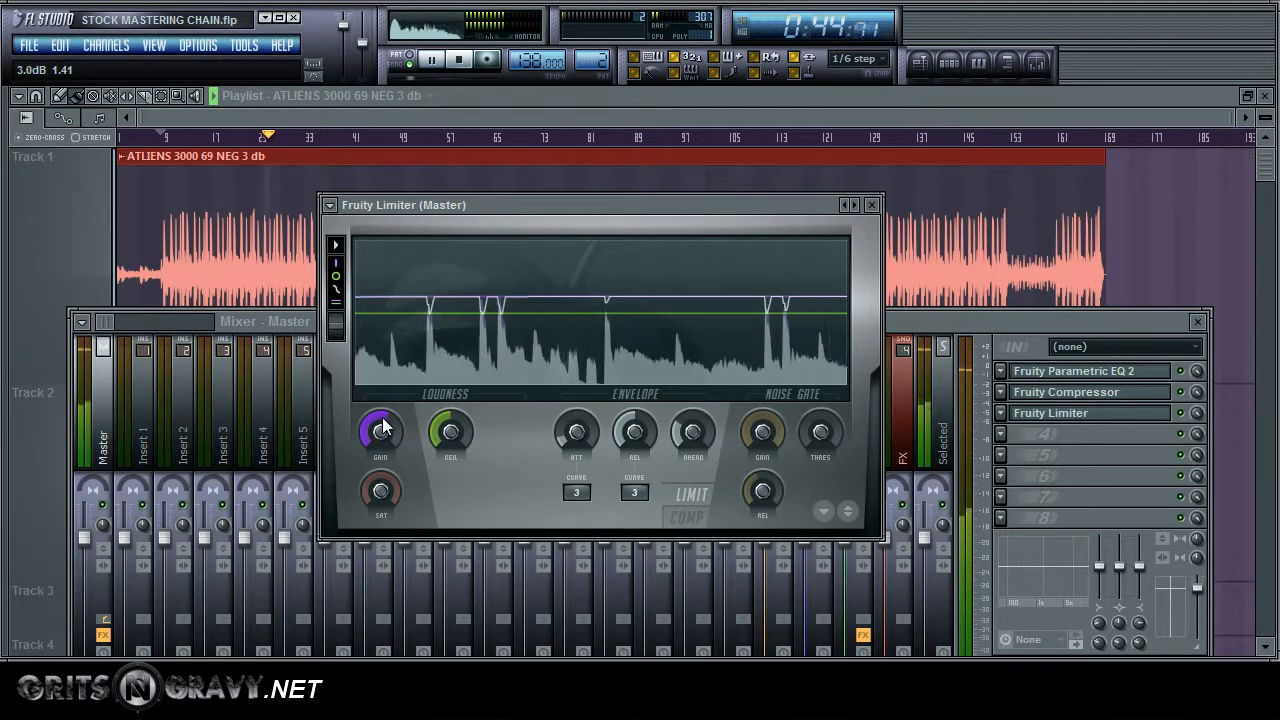
{"action": "left_click_drag", "start_coordinate": [384, 428], "coordinate": [384, 422]}
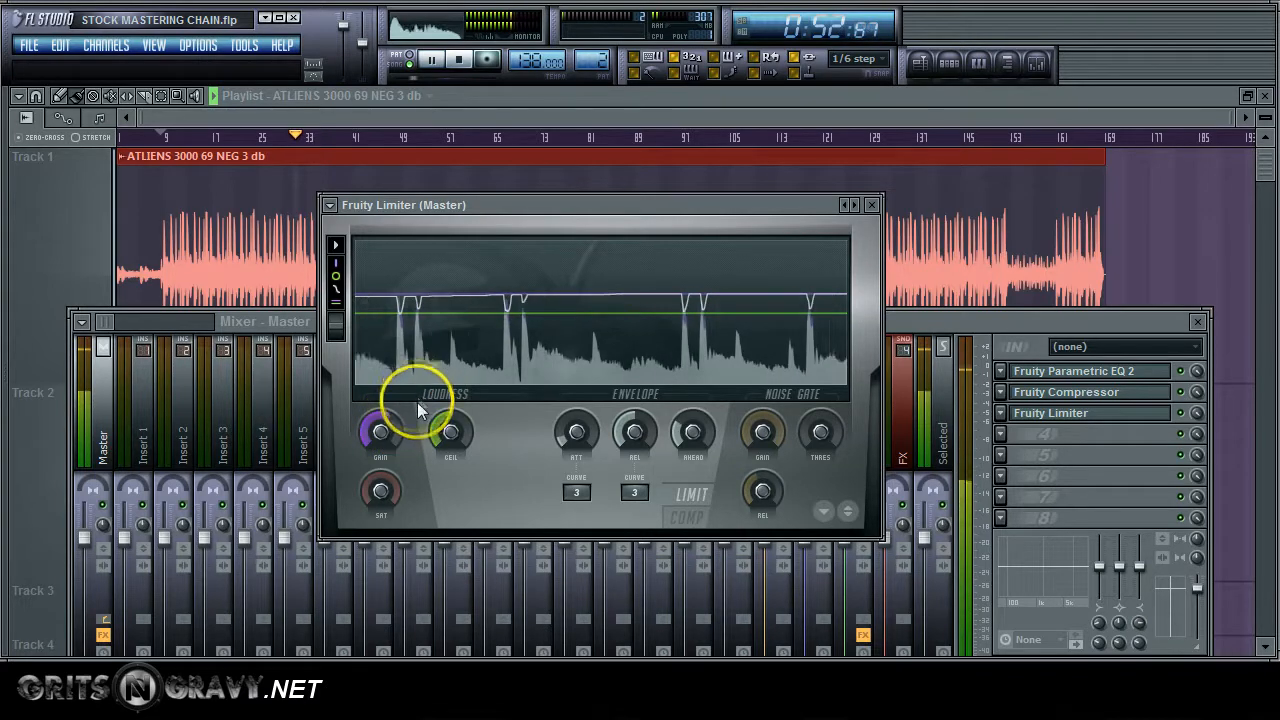
{"action": "left_click_drag", "start_coordinate": [405, 420], "coordinate": [393, 419]}
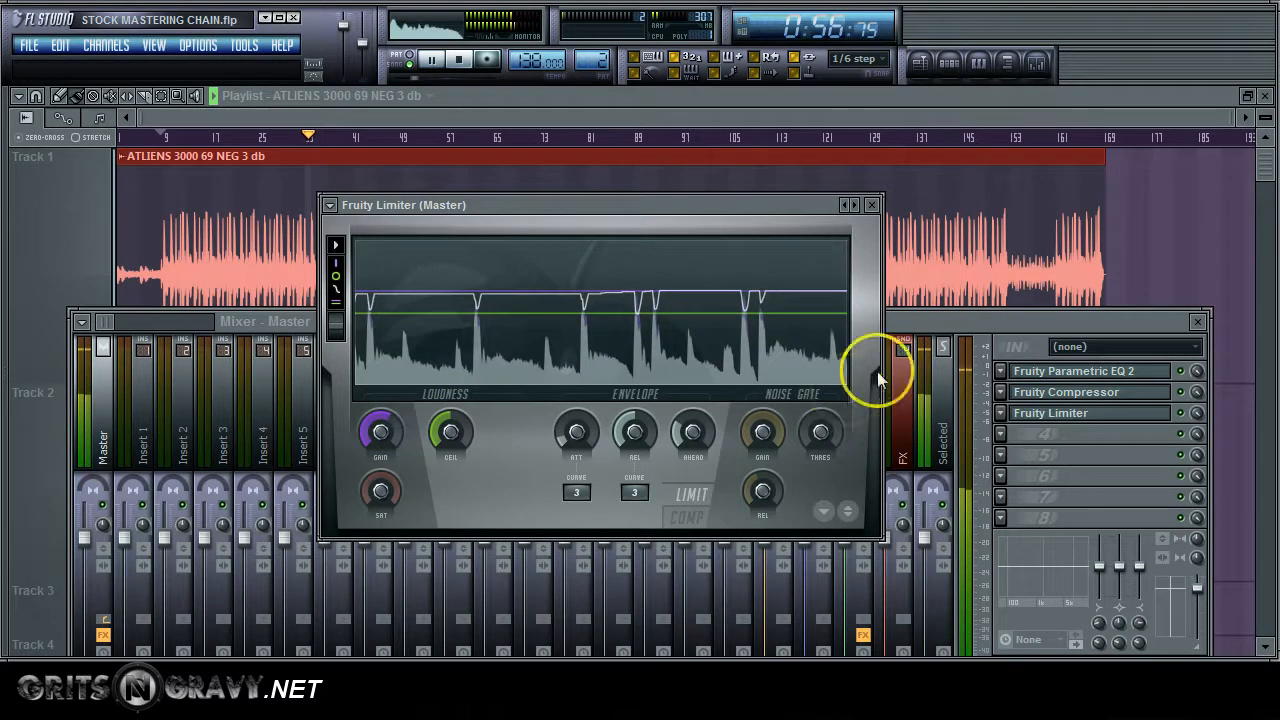
{"action": "left_click", "coordinate": [876, 204]}
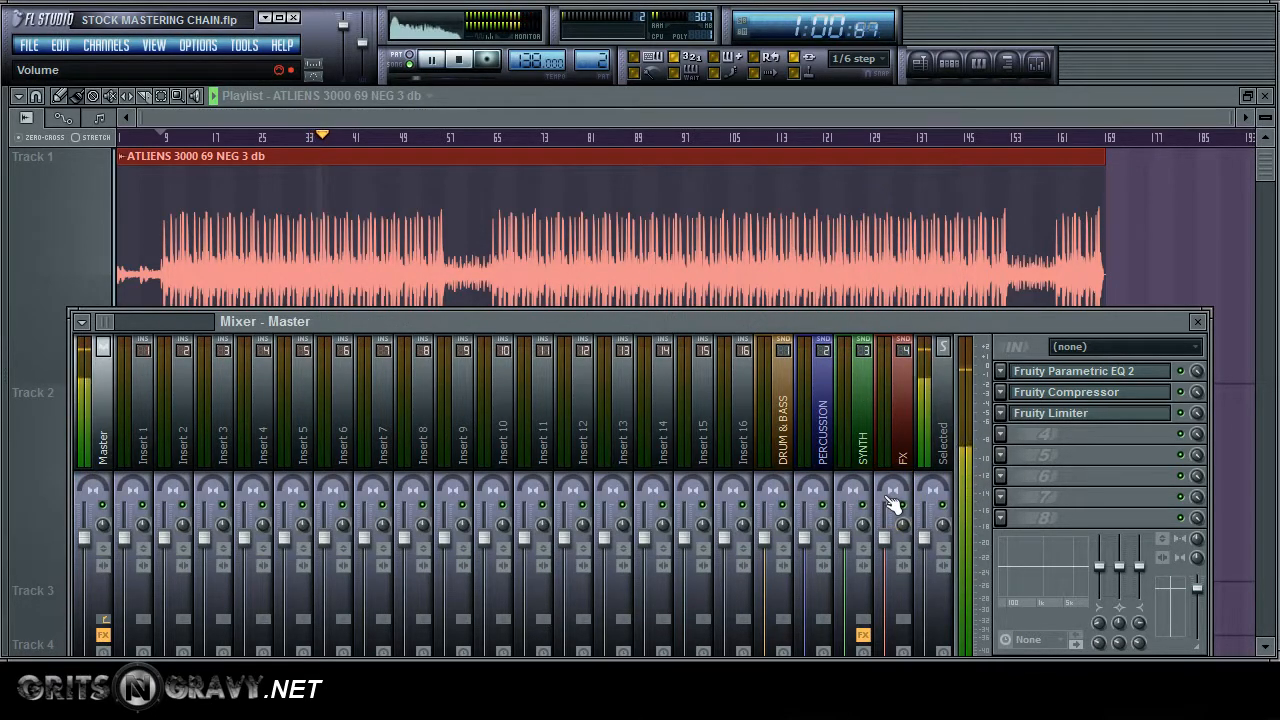
Stop playback and export the song to the Desktop as the wave file STOCK MASTERING CHAIN, replacing the existing file.
{"action": "left_click", "coordinate": [600, 186]}
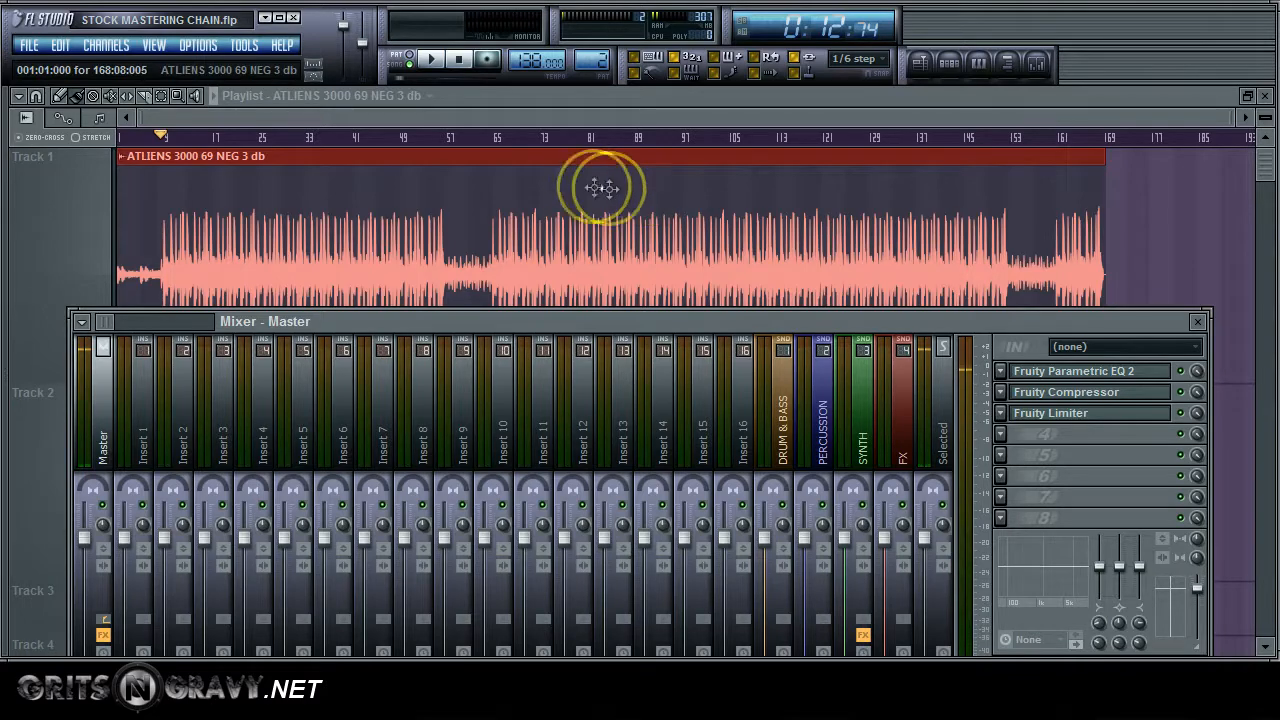
{"action": "left_click", "coordinate": [30, 46]}
{"action": "left_click", "coordinate": [88, 211]}
{"action": "left_click", "coordinate": [300, 232]}
{"action": "left_click", "coordinate": [484, 103]}
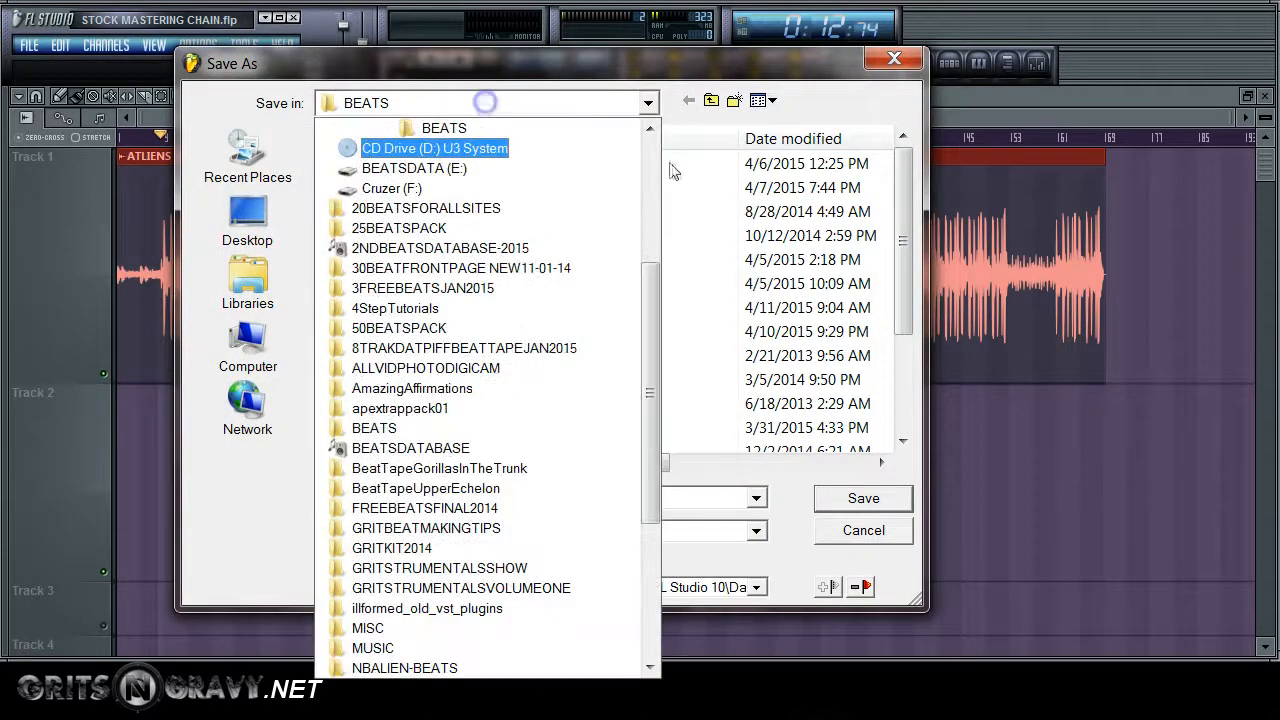
{"action": "left_click", "coordinate": [653, 158]}
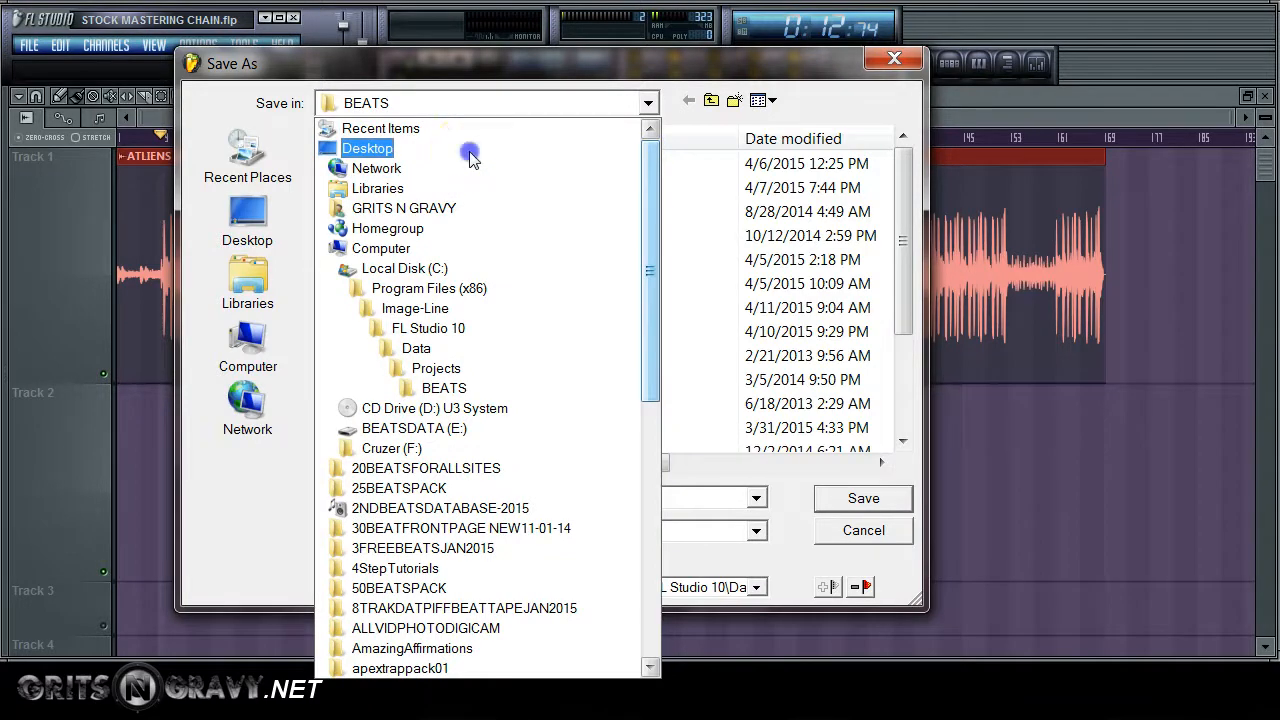
{"action": "left_click", "coordinate": [470, 158]}
{"action": "left_click", "coordinate": [858, 500]}
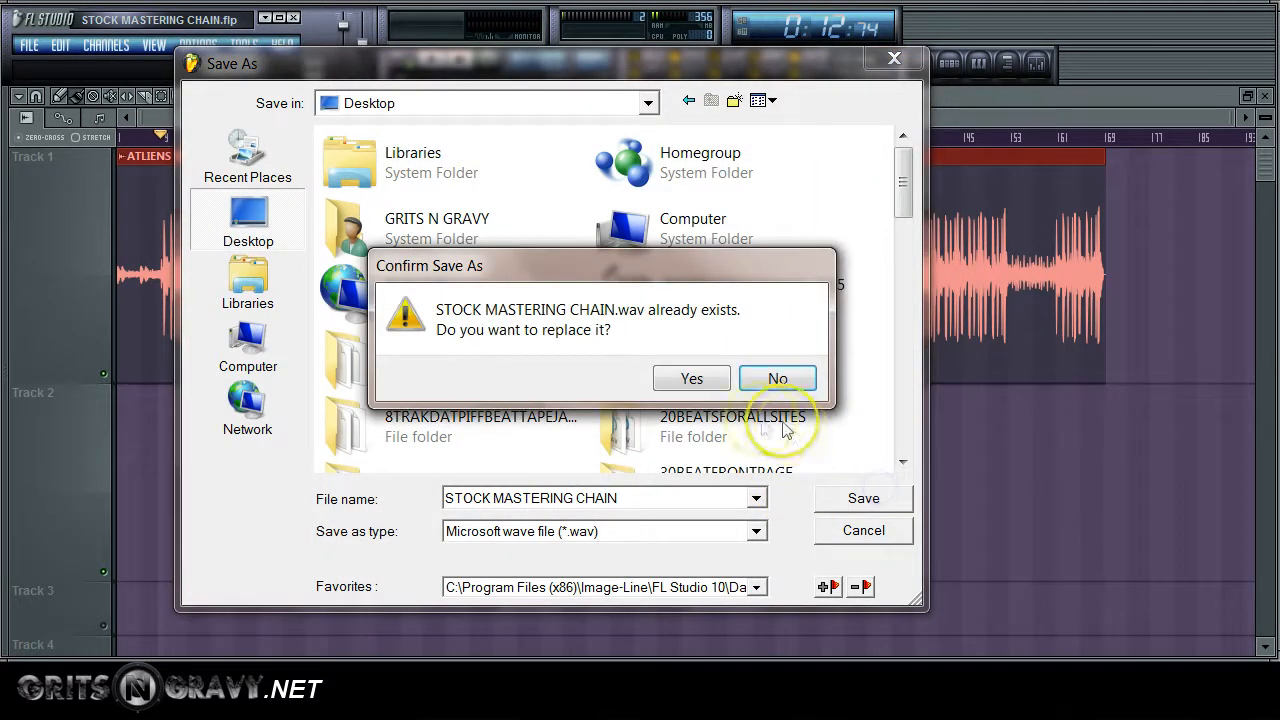
{"action": "left_click", "coordinate": [690, 377]}
{"action": "left_click", "coordinate": [731, 542]}
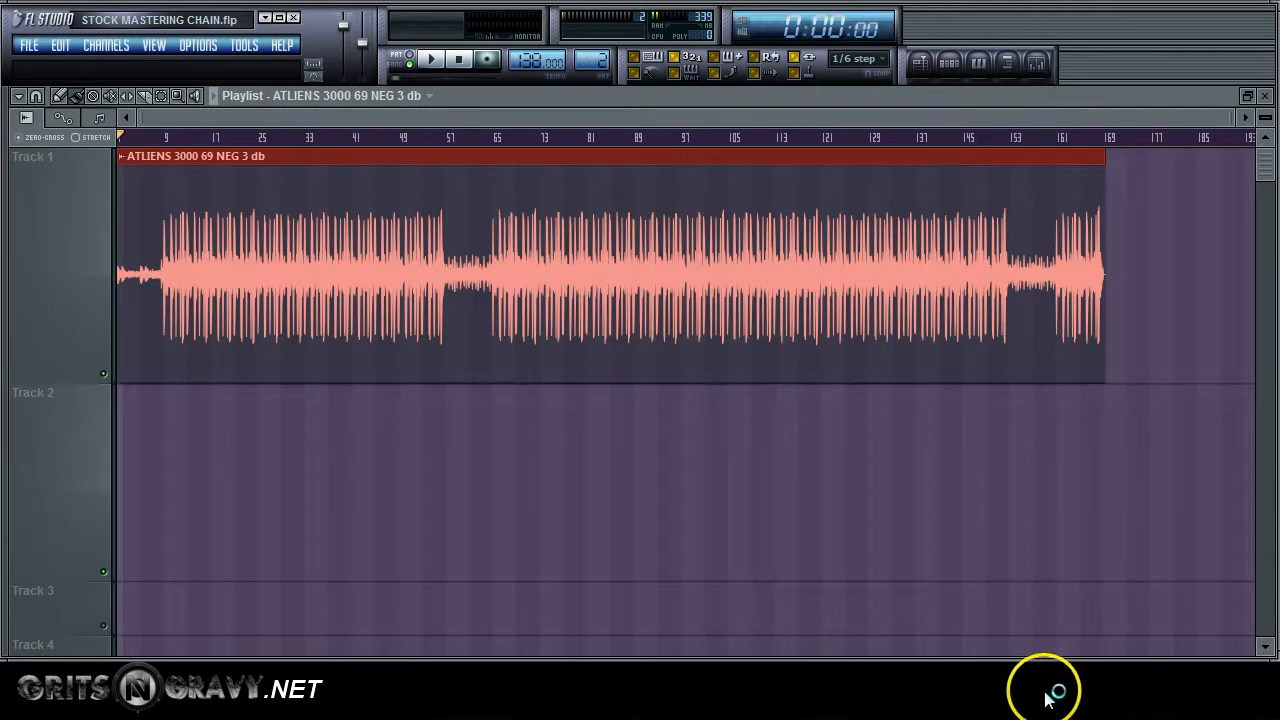
Load STOCK MASTERING CHAIN.wav from the Desktop into the first empty audio clip channel and place it on Track 2, aligned with the original's start.
{"action": "left_click", "coordinate": [946, 62]}
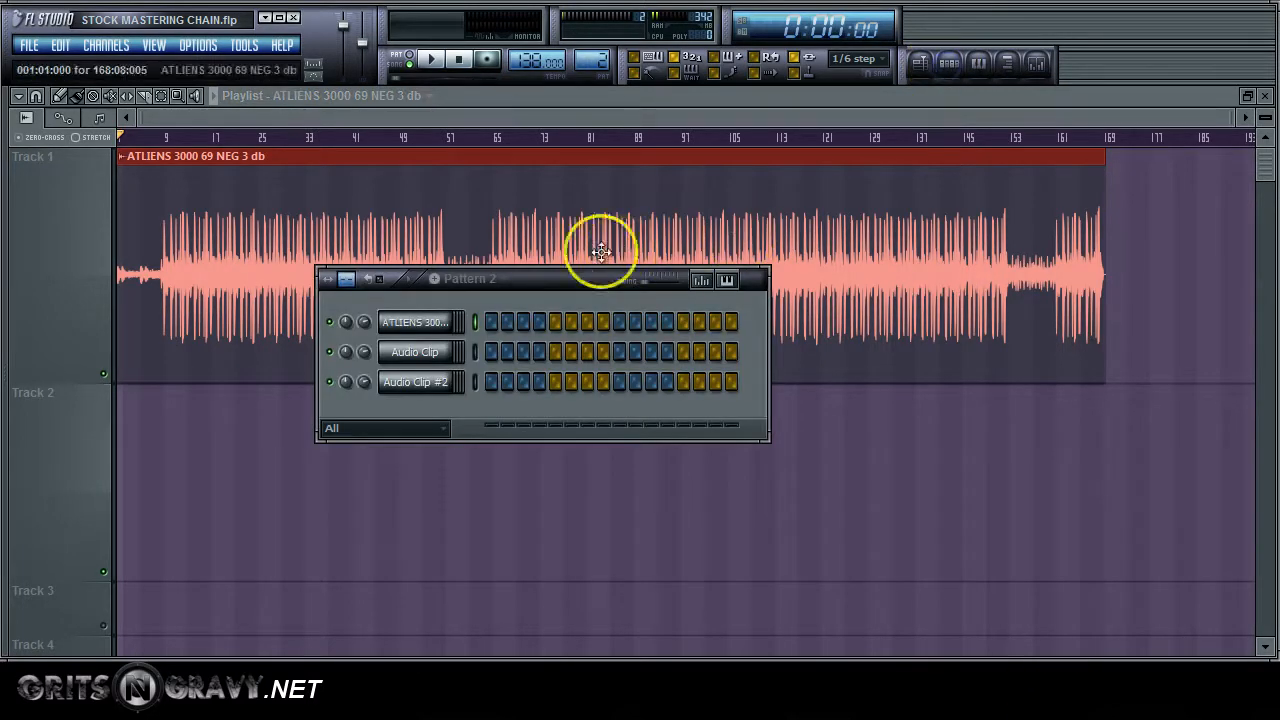
{"action": "left_click", "coordinate": [440, 352]}
{"action": "left_click", "coordinate": [926, 198]}
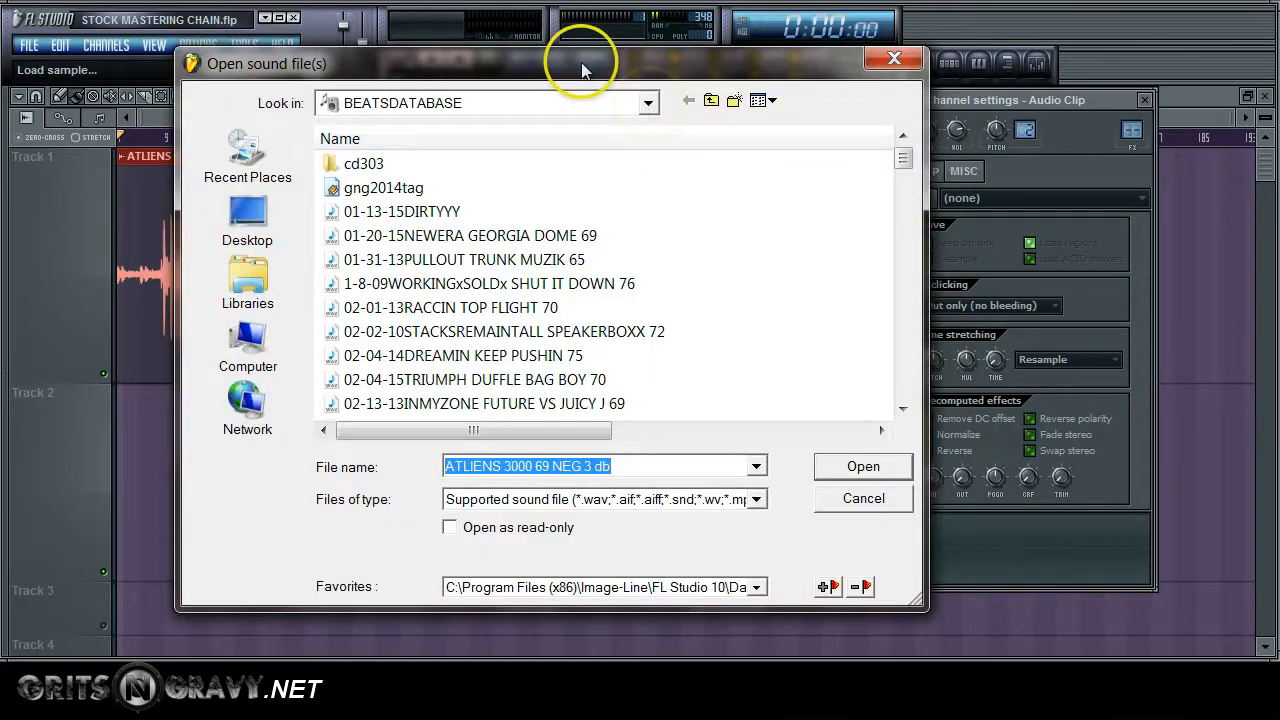
{"action": "left_click", "coordinate": [648, 104]}
{"action": "left_click_drag", "start_coordinate": [651, 409], "coordinate": [600, 134]}
{"action": "left_click", "coordinate": [457, 155]}
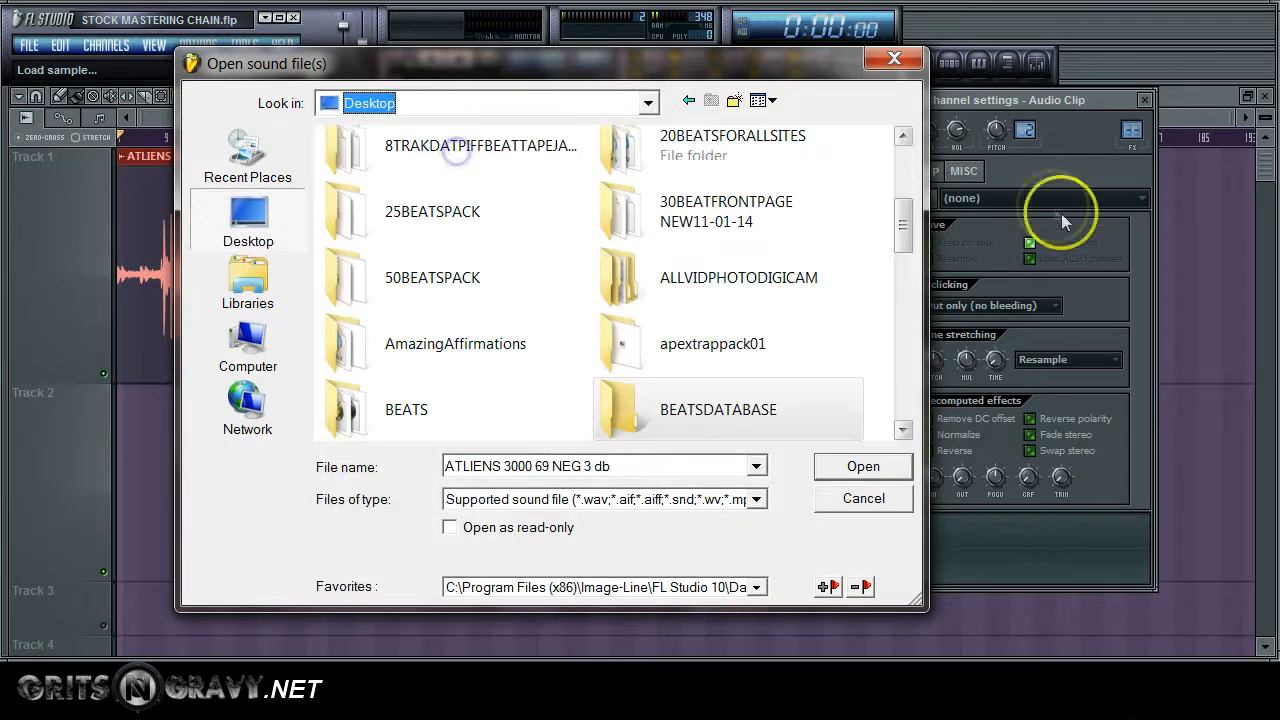
{"action": "left_click_drag", "start_coordinate": [903, 248], "coordinate": [907, 468]}
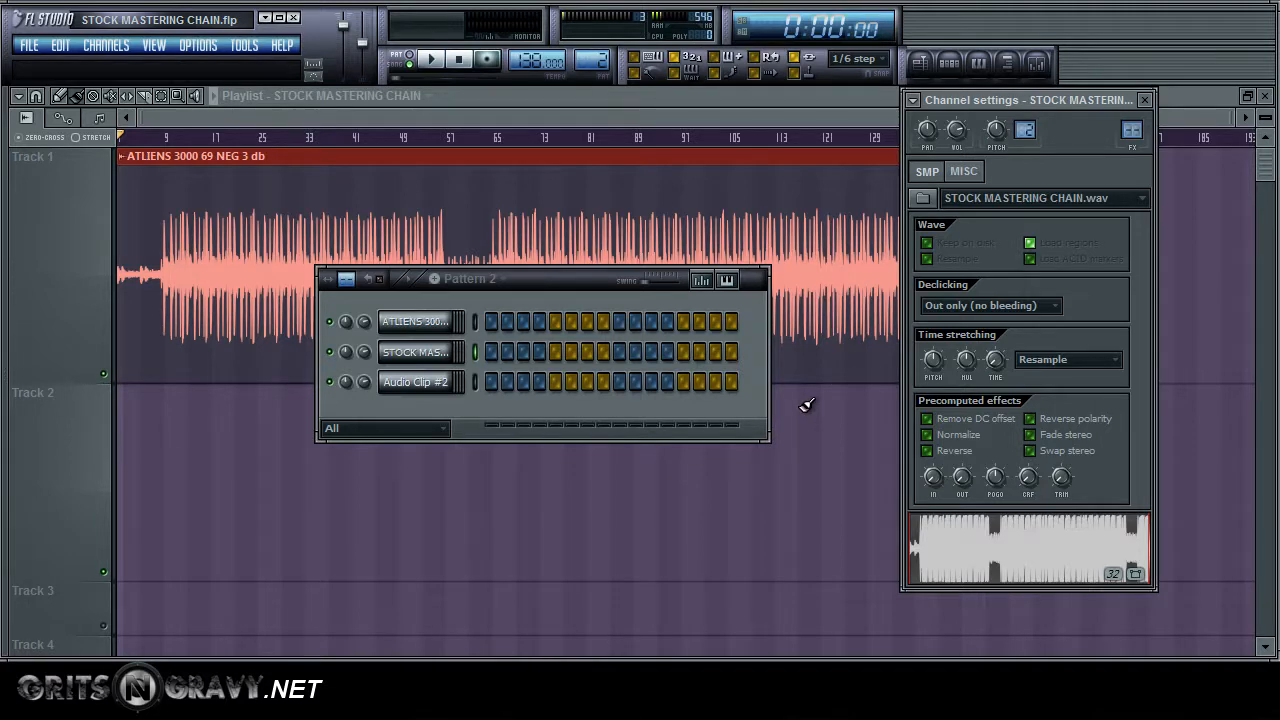
{"action": "left_click", "coordinate": [206, 491]}
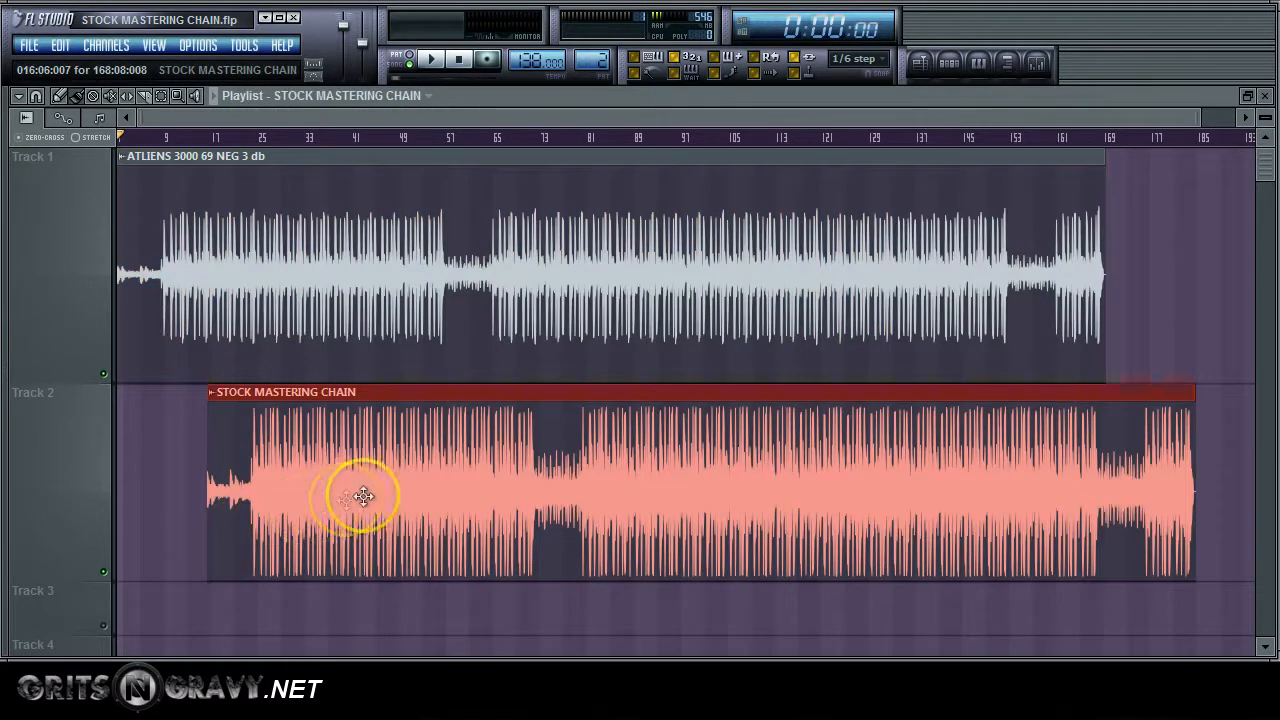
{"action": "left_click_drag", "start_coordinate": [503, 494], "coordinate": [413, 494]}
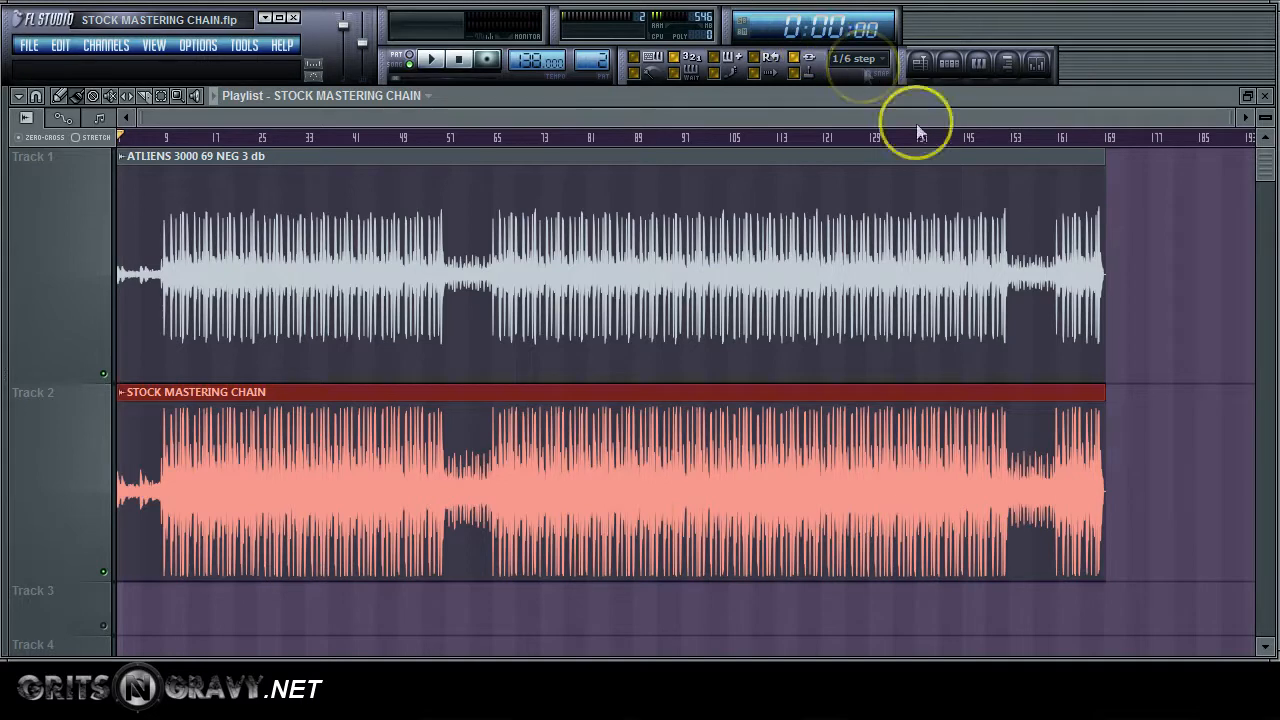
Bypass the EQ, compressor and limiter on the Master track, and audition the soloed original on Track 1 while checking the Master meter.
{"action": "left_click", "coordinate": [1038, 68]}
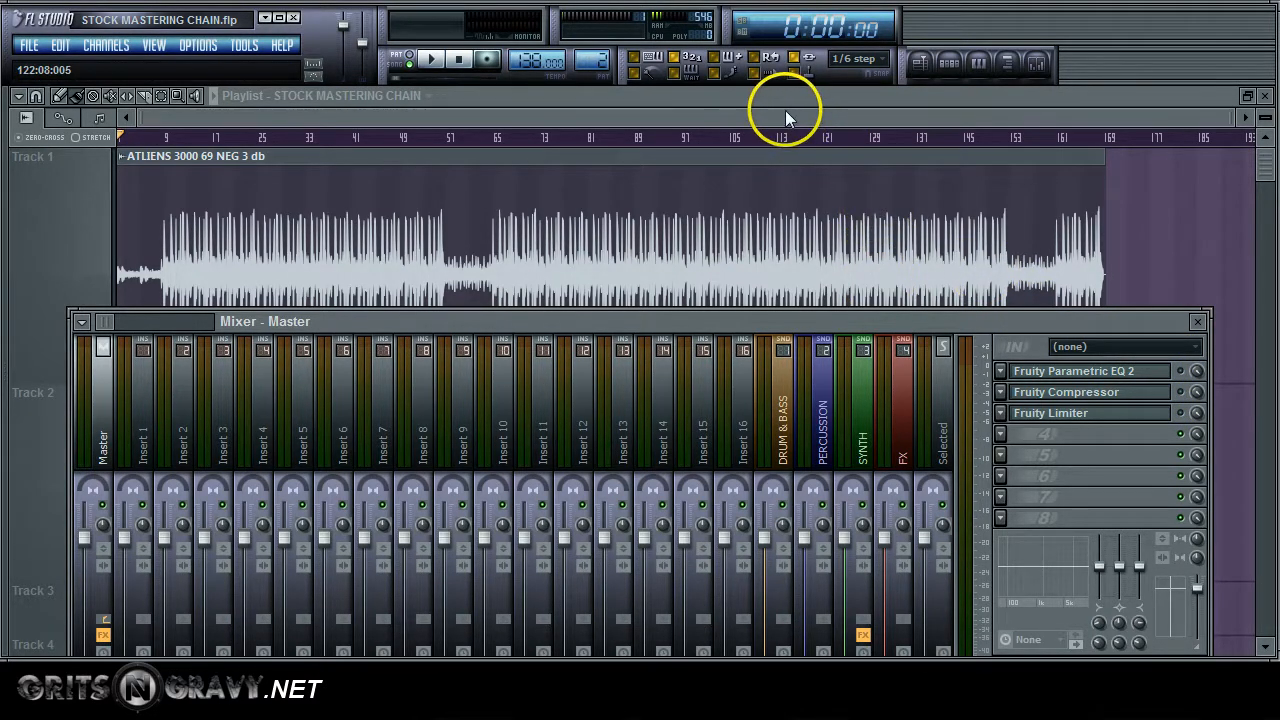
{"action": "key", "text": "F9"}
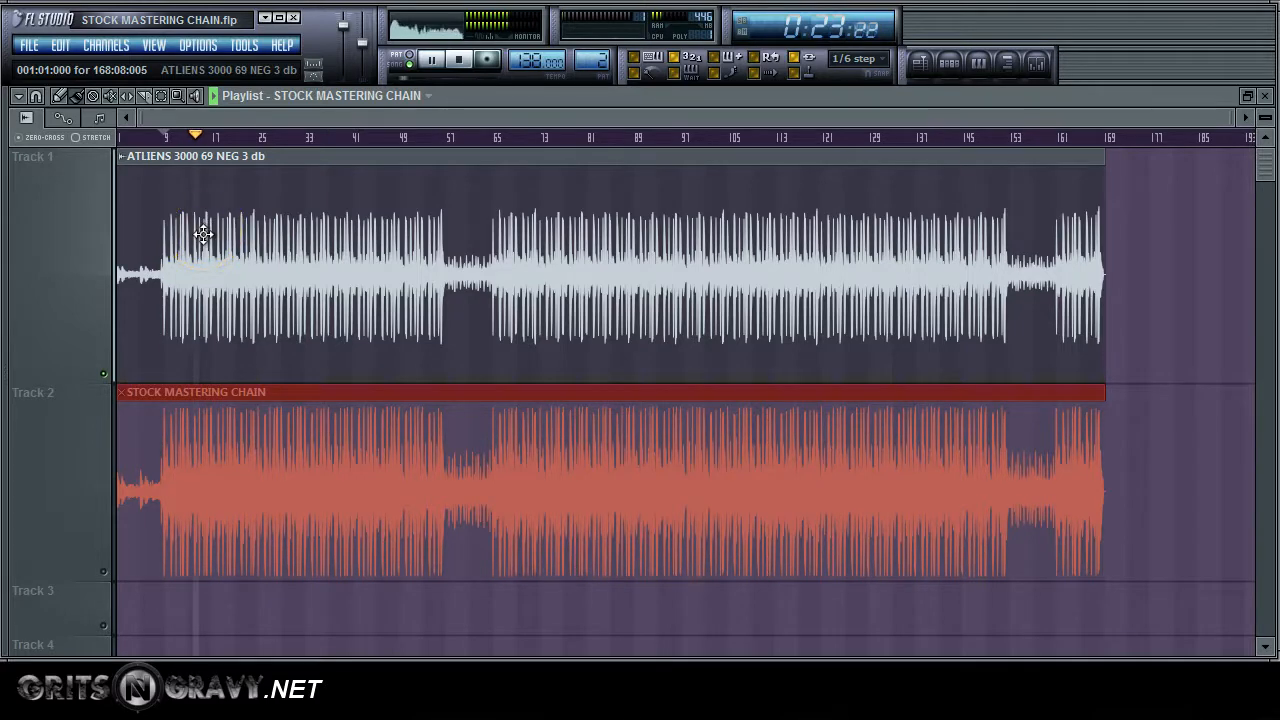
{"action": "left_click", "coordinate": [1036, 63]}
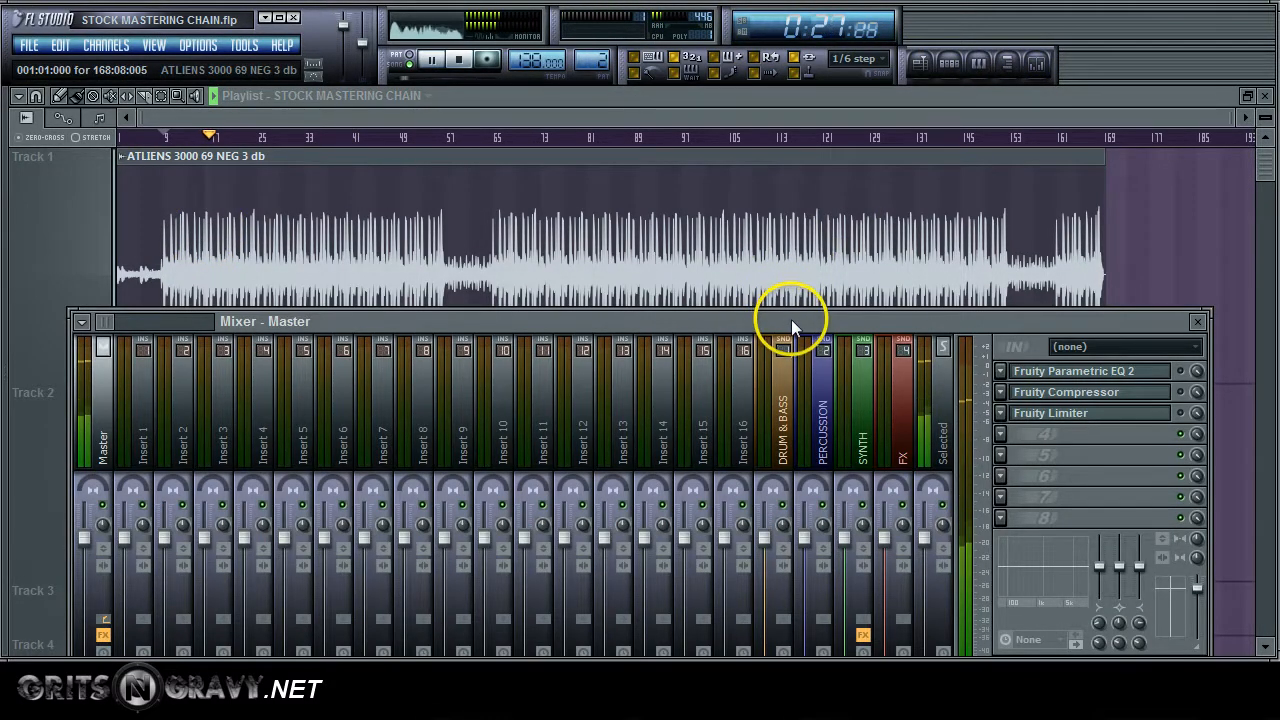
{"action": "key", "text": "space"}
Solo Track 2 and play the mastered clip with the mixer in view to check its level on the Master meter.
{"action": "left_click_drag", "start_coordinate": [791, 319], "coordinate": [903, 195]}
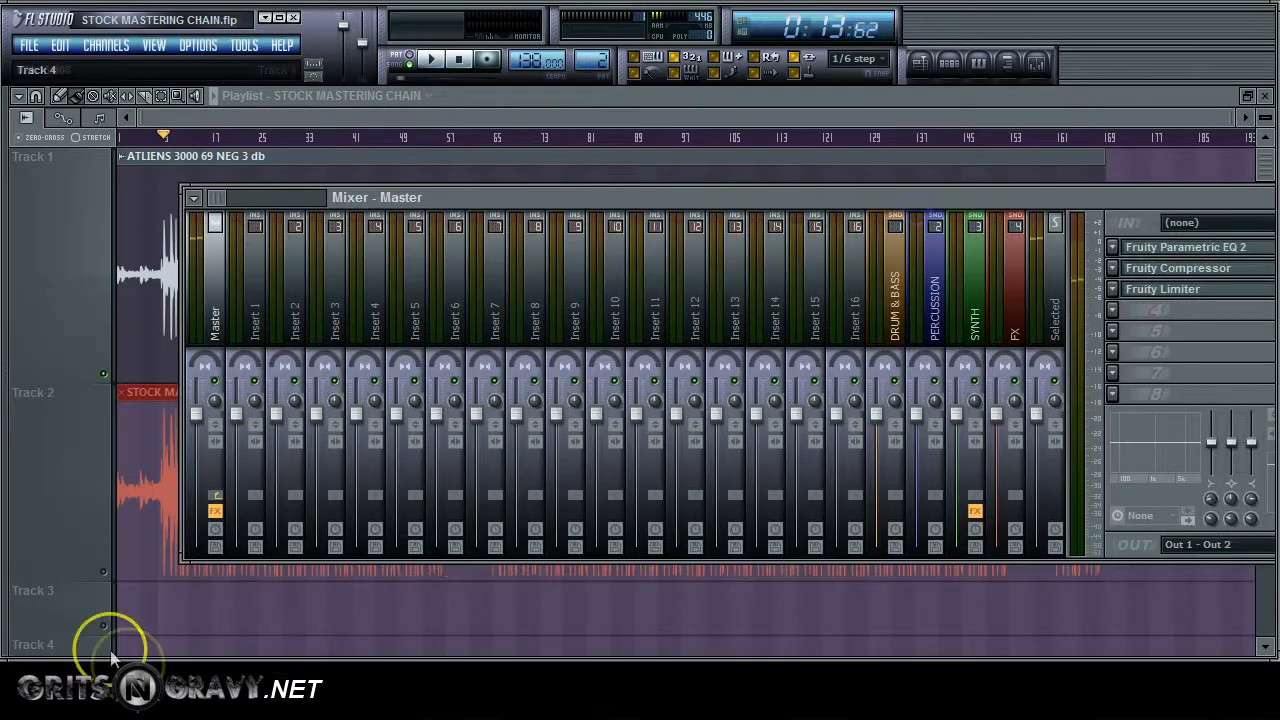
{"action": "right_click", "coordinate": [105, 573]}
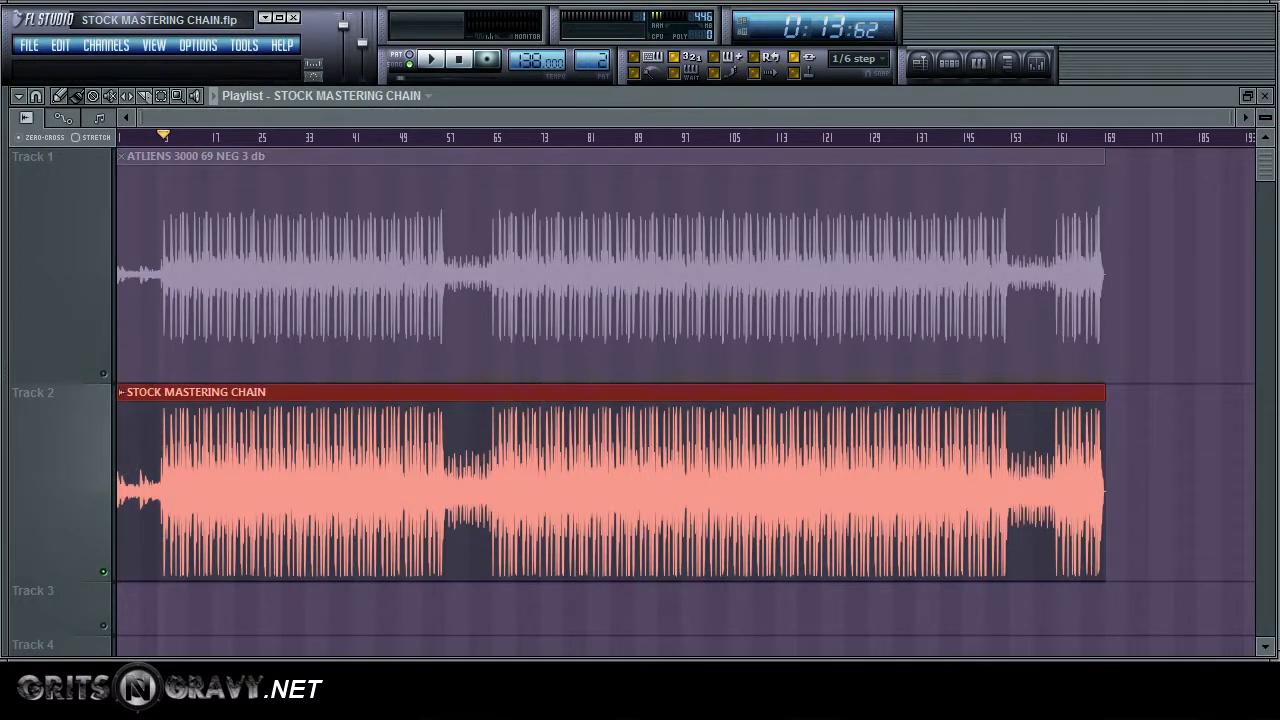
{"action": "left_click", "coordinate": [1034, 63]}
{"action": "key", "text": "space"}
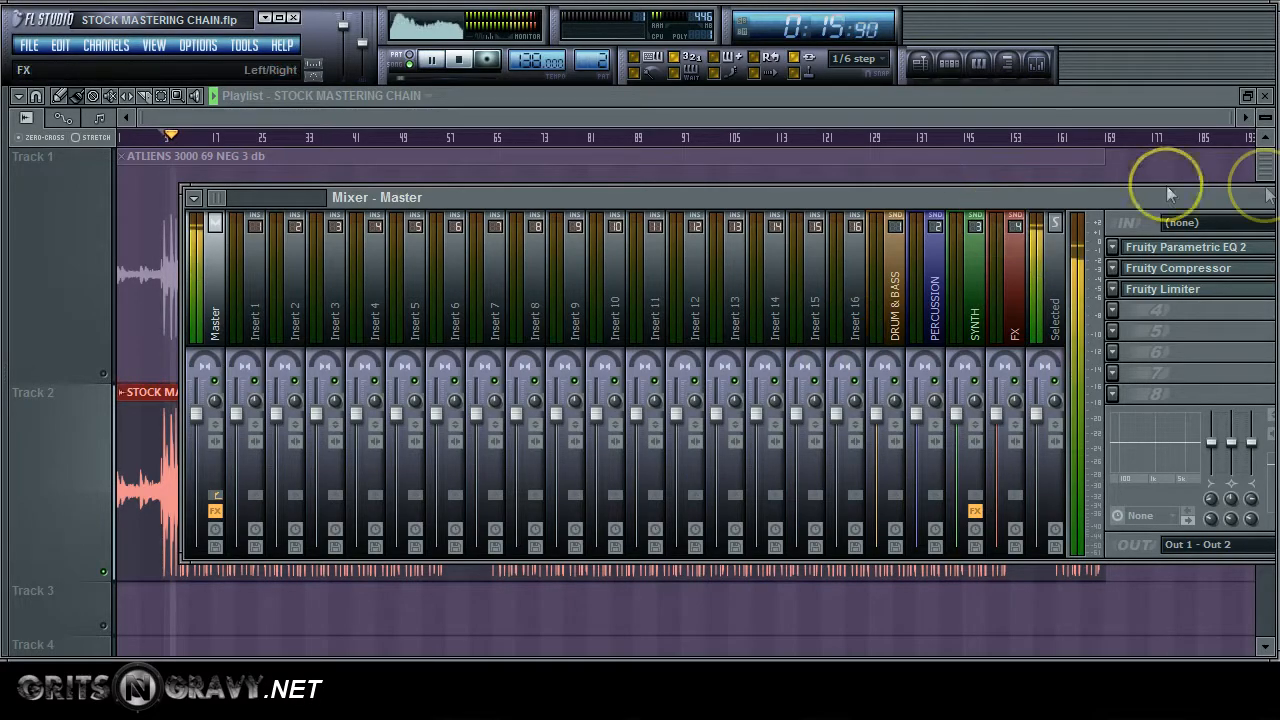
{"action": "left_click_drag", "start_coordinate": [1033, 199], "coordinate": [963, 240]}
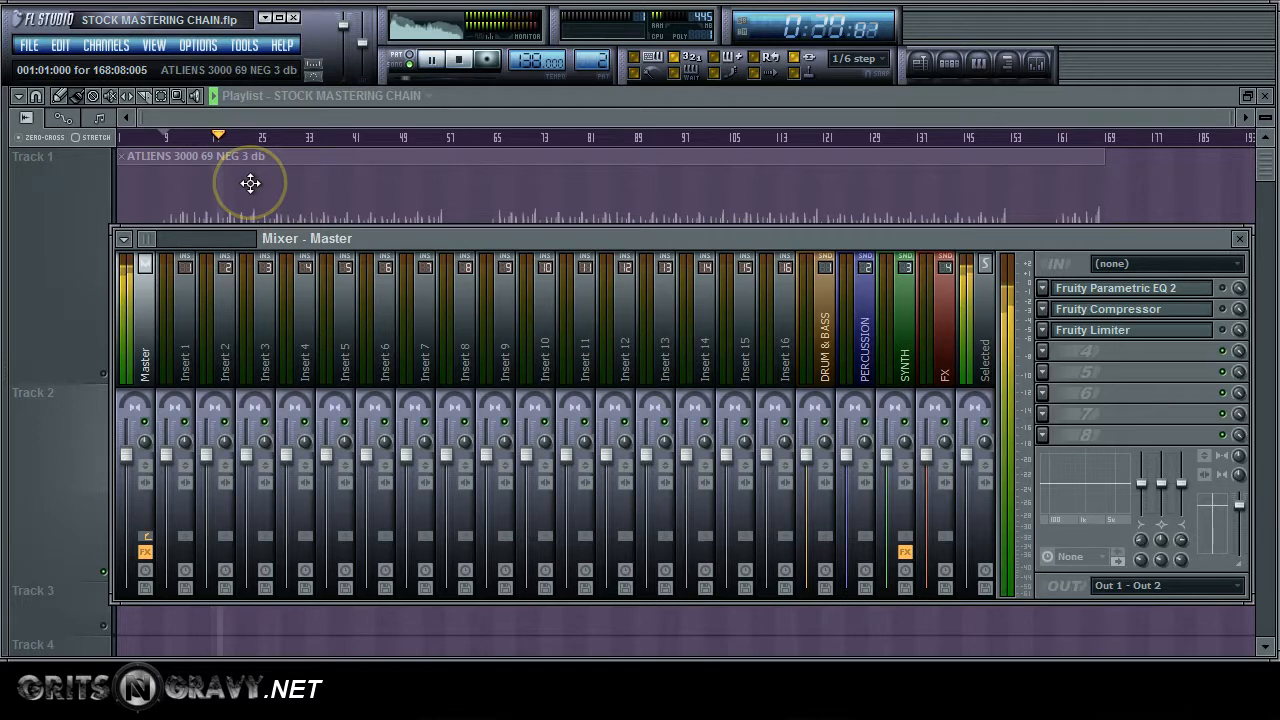
Hide the mixer and switch the solo to Track 1 during playback to compare the original with the master.
{"action": "key", "text": "F9"}
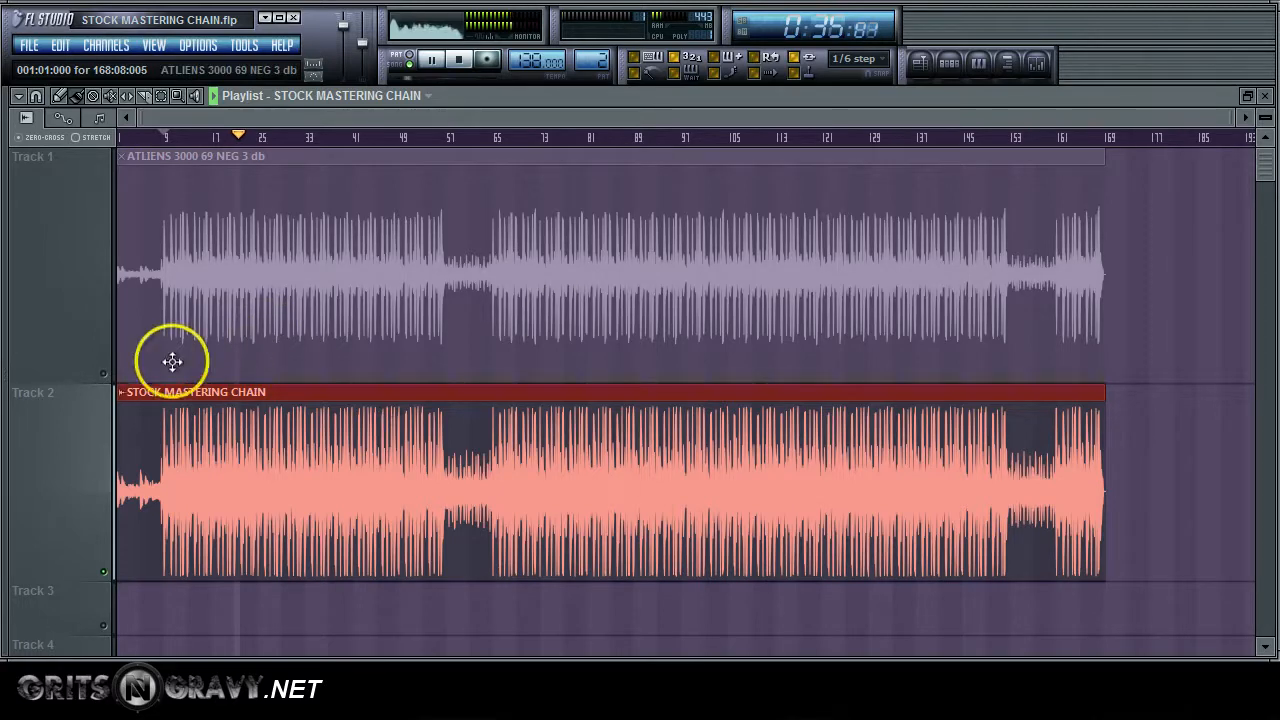
{"action": "left_click", "coordinate": [104, 376]}
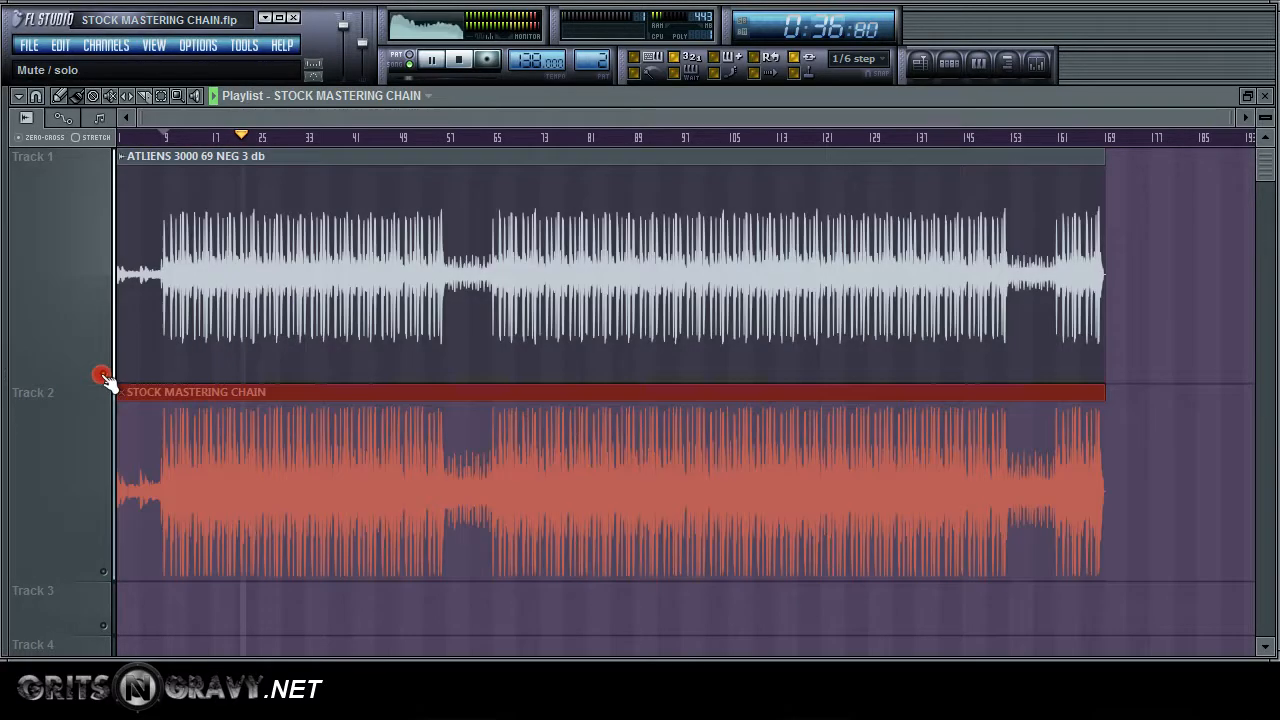
Alternate the solo between Track 2 and Track 1 during playback, ending on Track 2, to compare the mastered clip with the original.
{"action": "right_click", "coordinate": [108, 576]}
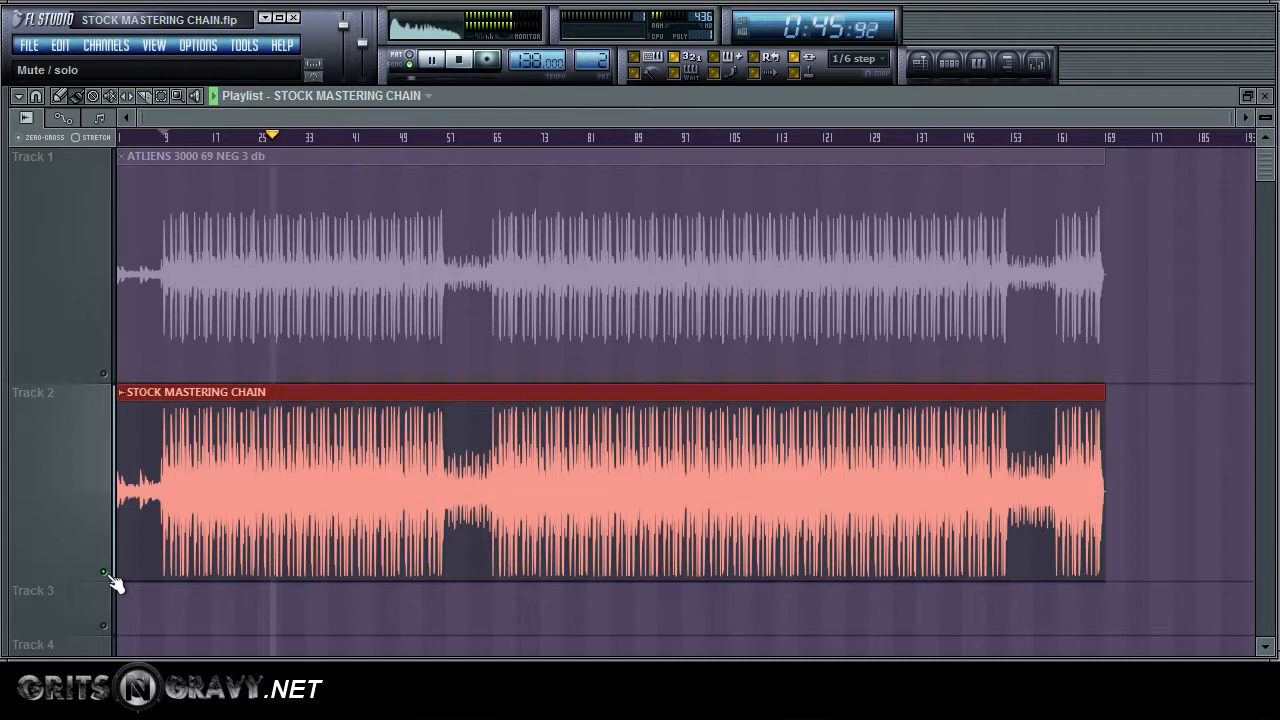
{"action": "left_click", "coordinate": [104, 375]}
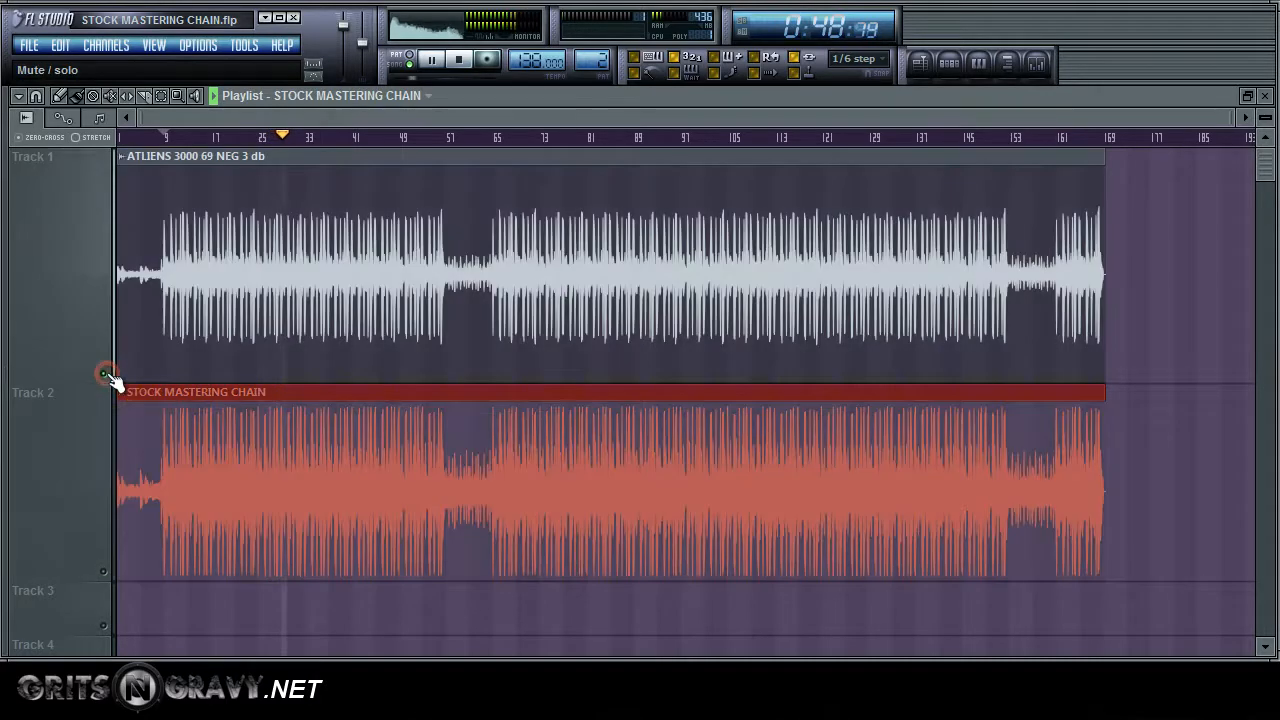
{"action": "right_click", "coordinate": [103, 572]}
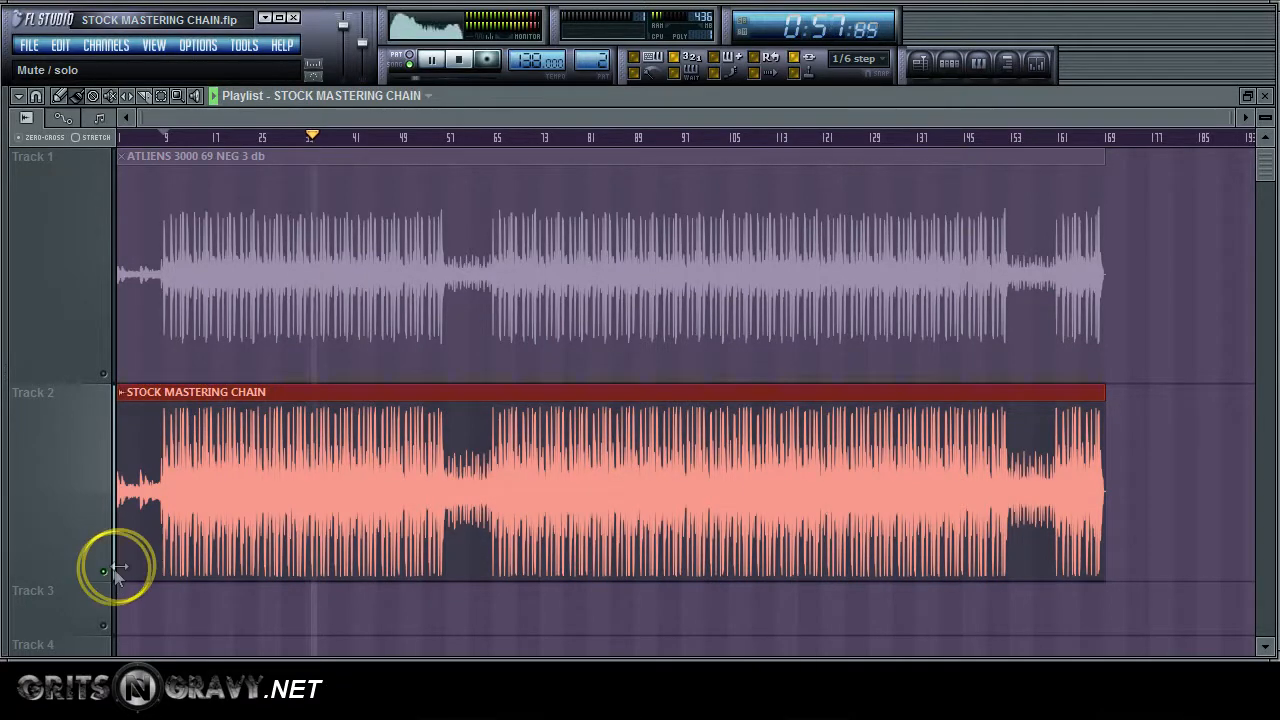
Show the mixer to check the soloed mastered clip's level on the Master meter, and stop playback.
{"action": "left_click", "coordinate": [1038, 64]}
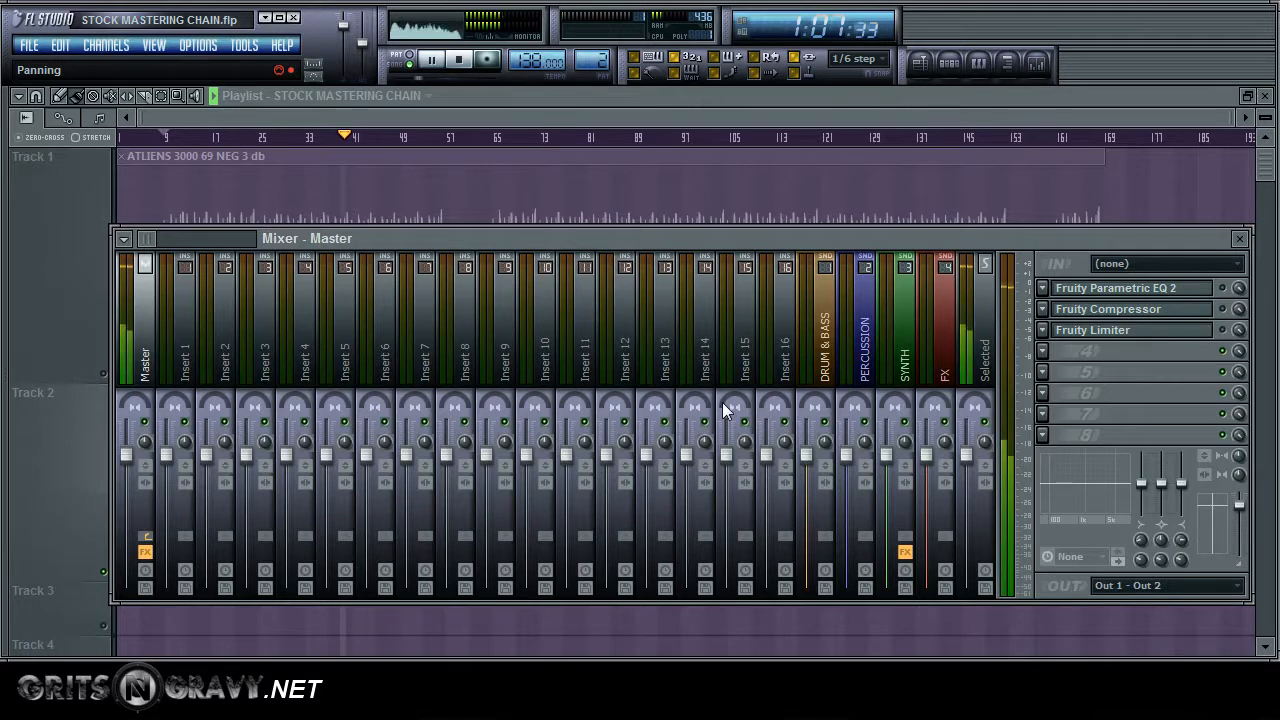
{"action": "left_click", "coordinate": [714, 404]}
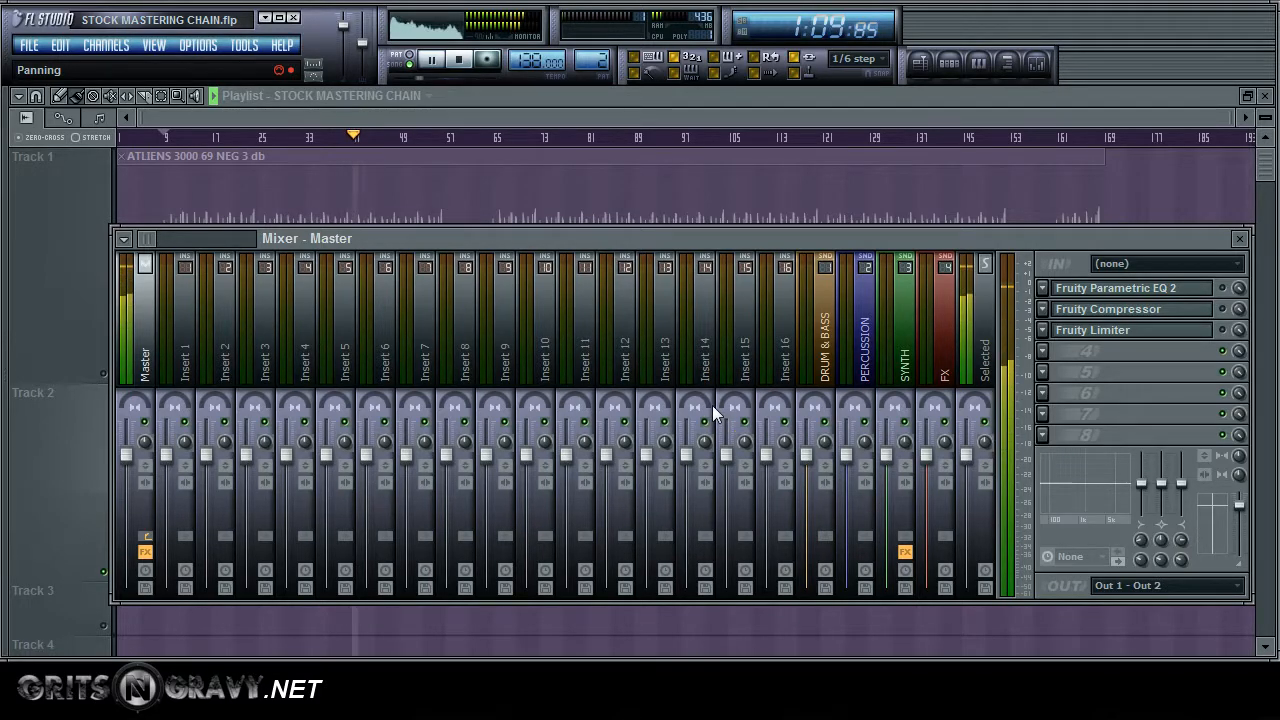
{"action": "key", "text": "space"}
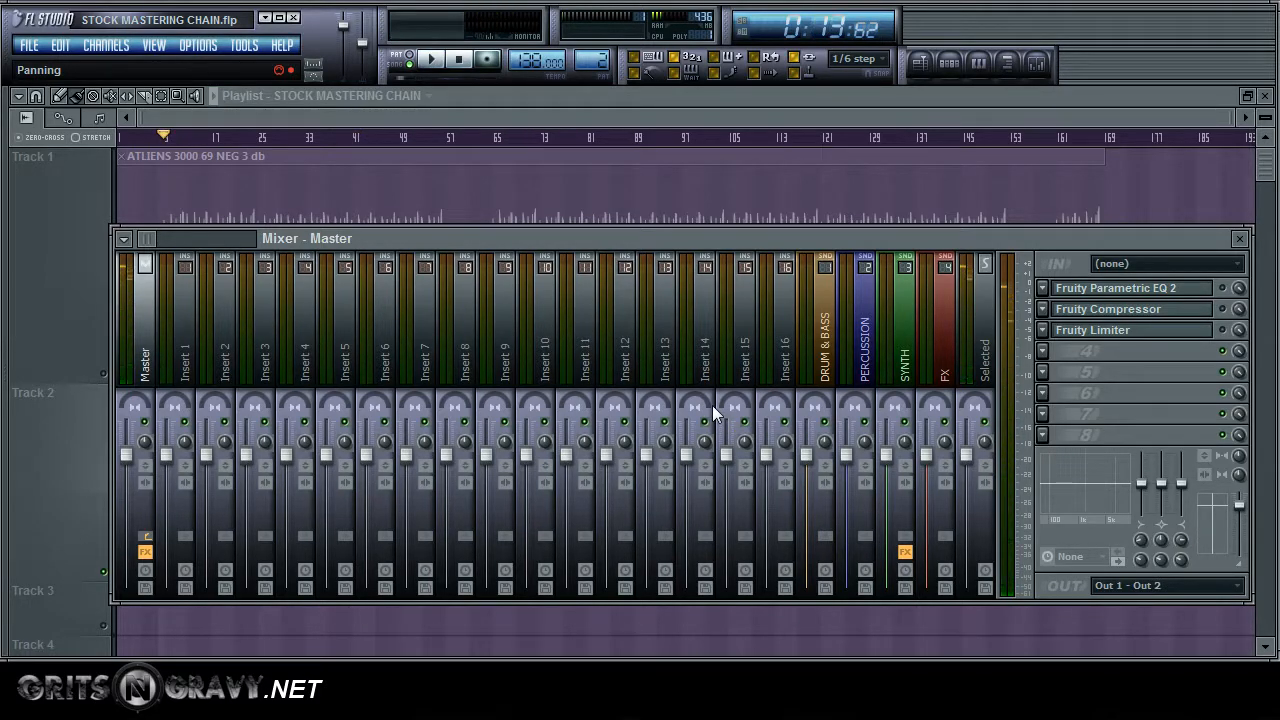